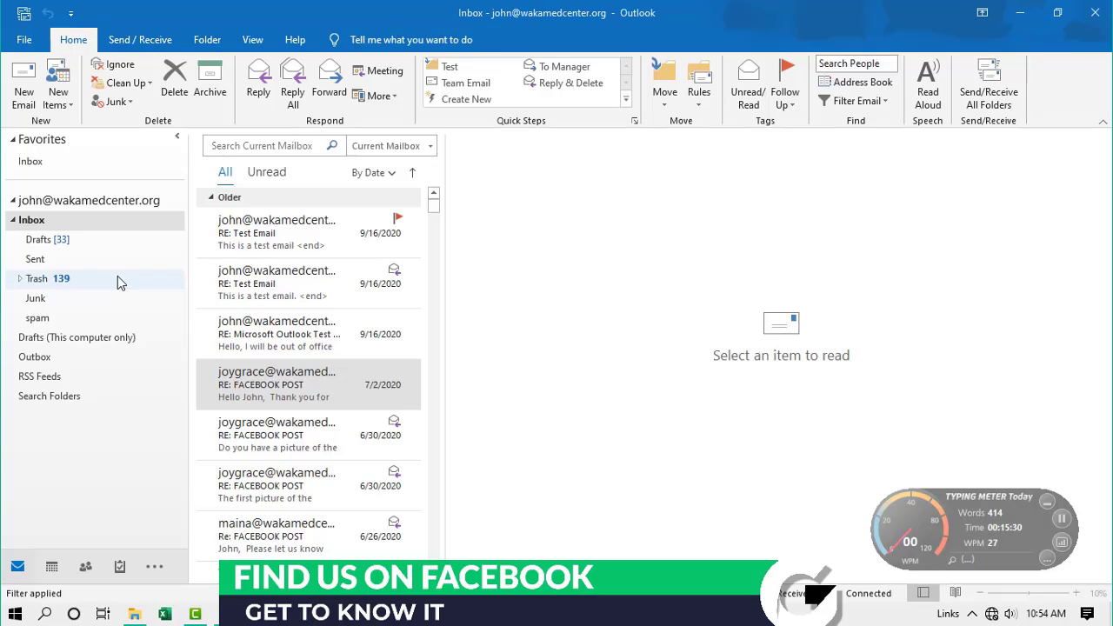
# Step: Create a new folder named Filtered Emails inside the Inbox
pyautogui.rightClick(33, 226)
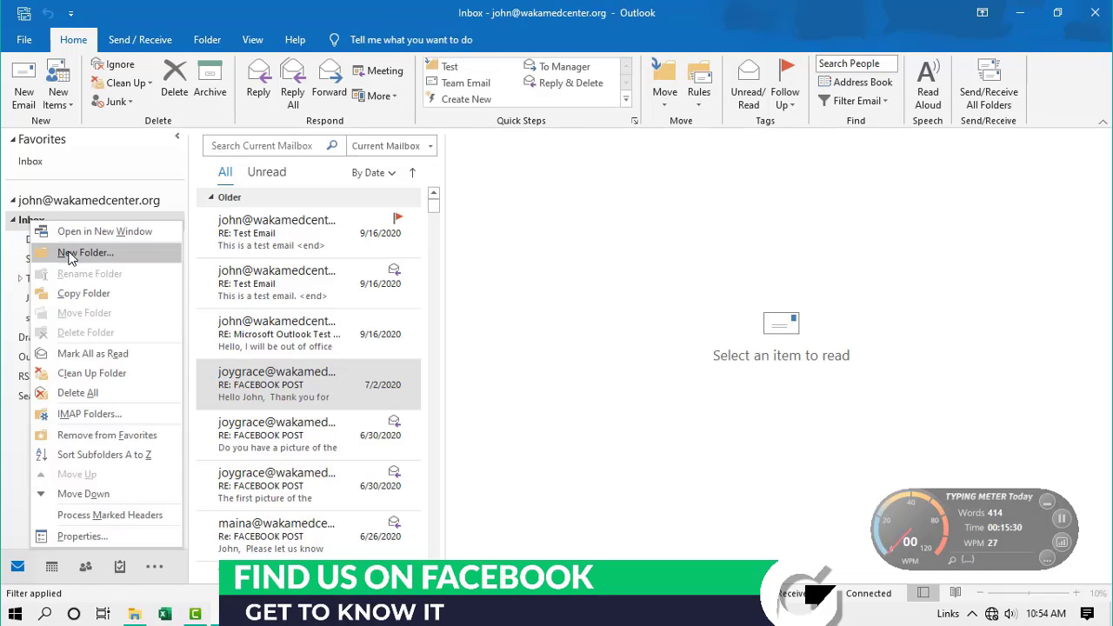
pyautogui.click(70, 253)
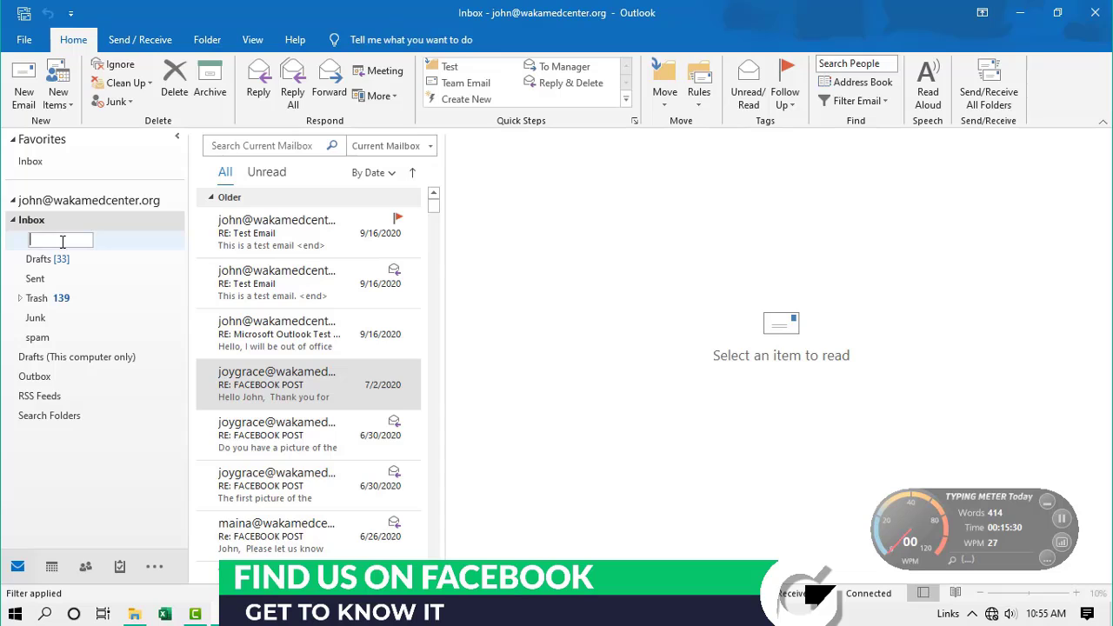
pyautogui.write('File')
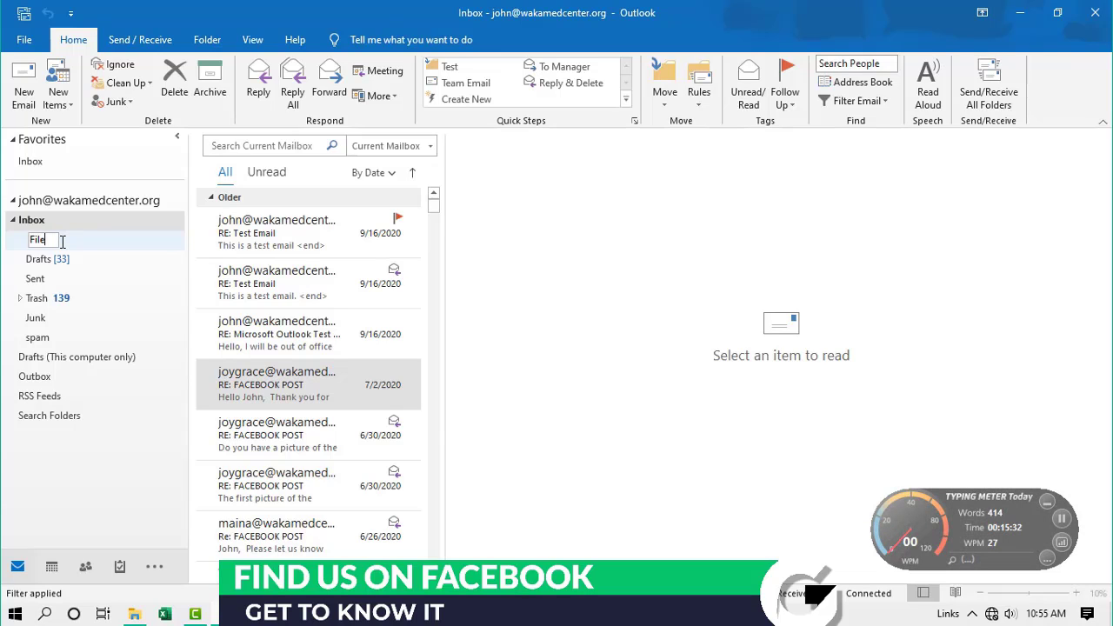
pyautogui.press('BackSpace')
pyautogui.write('teredEmails')
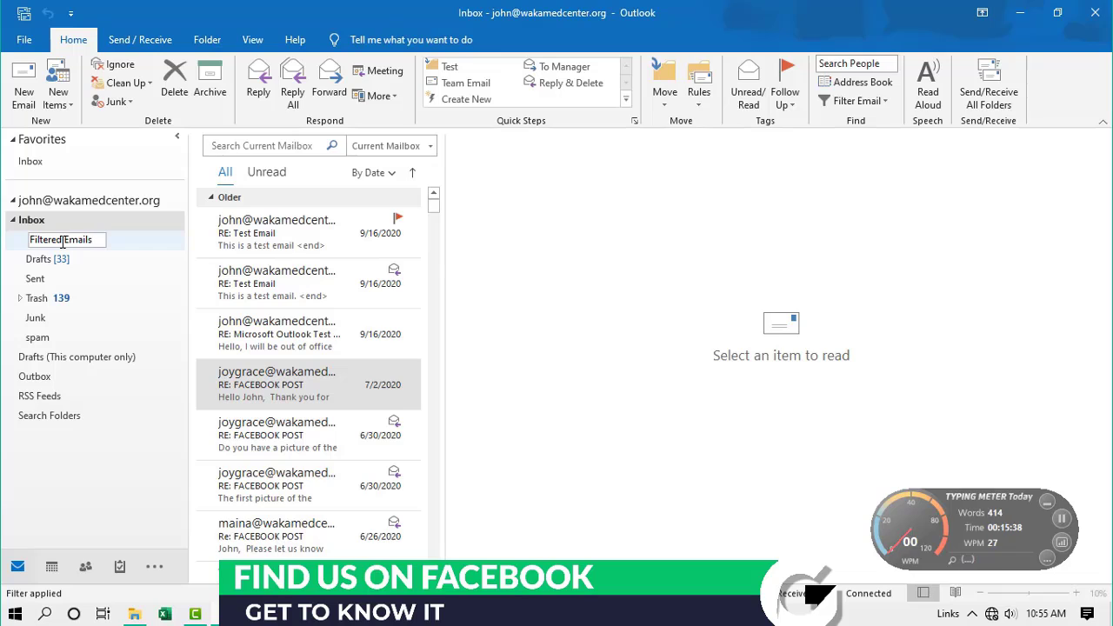
pyautogui.press('Return')
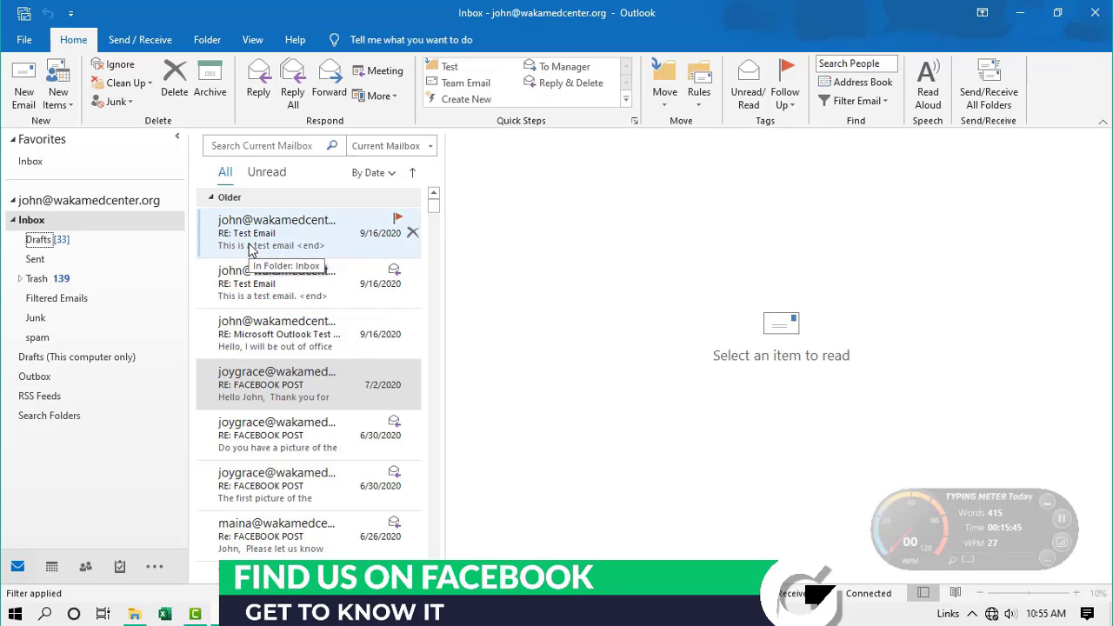
# Step: Create a rule from the first RE: Test Email message that always moves its sender's messages to the Filtered Emails folder
pyautogui.rightClick(248, 250)
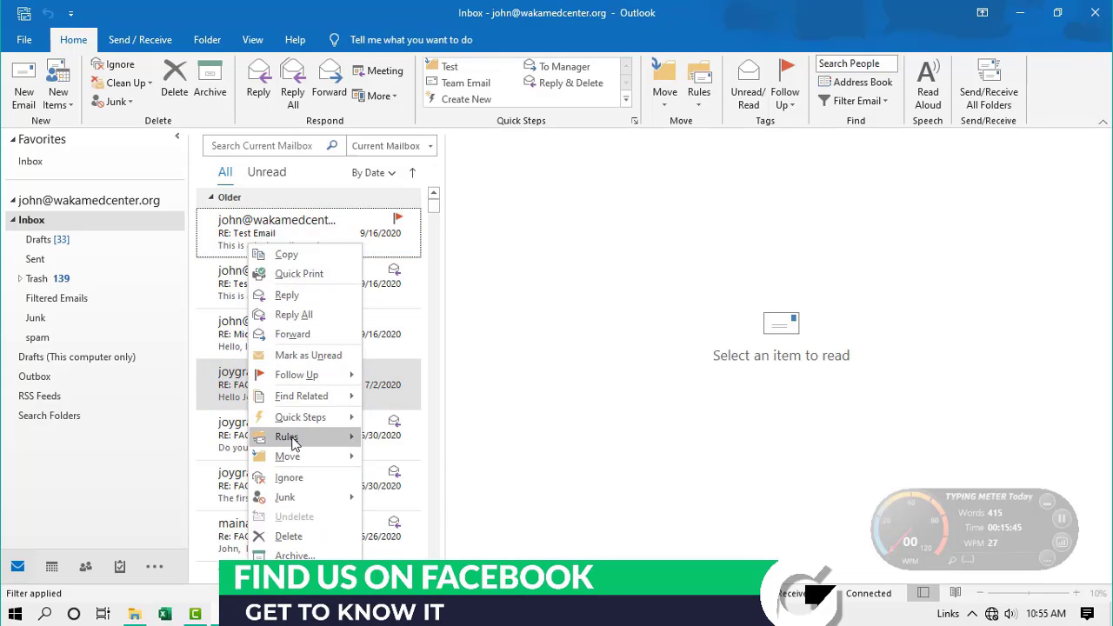
pyautogui.moveTo(294, 442)
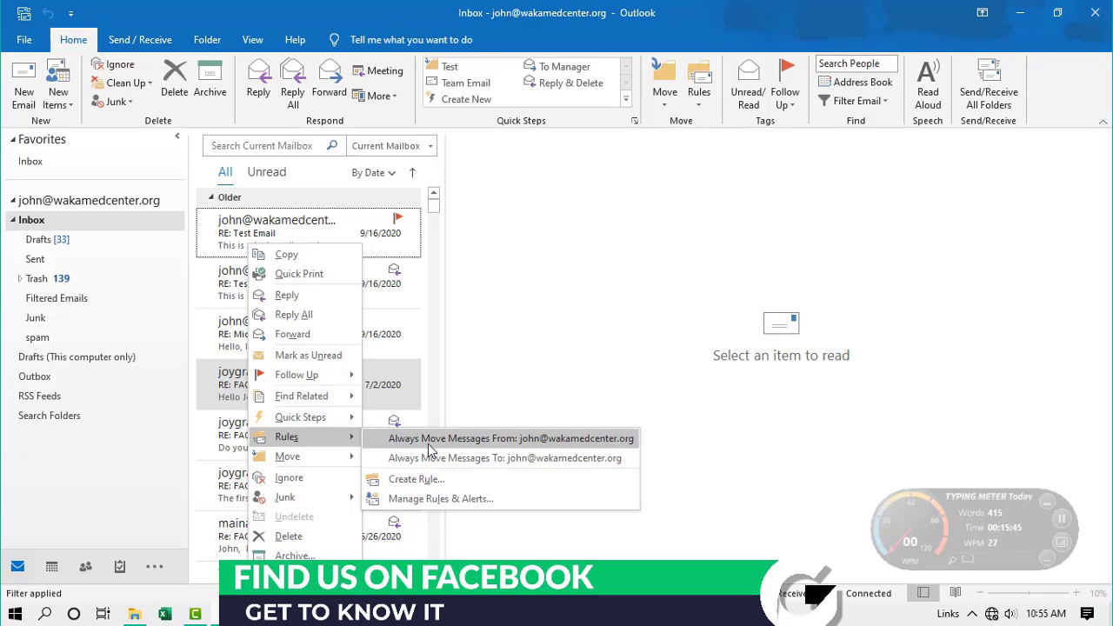
pyautogui.click(567, 446)
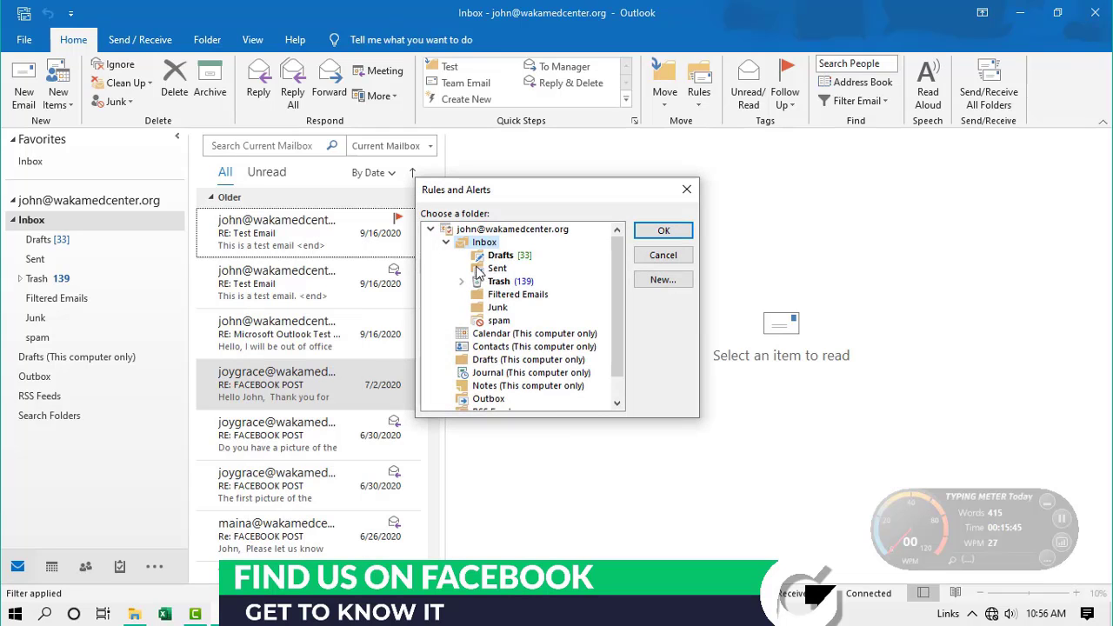
pyautogui.moveTo(526, 193); pyautogui.dragTo(552, 154)
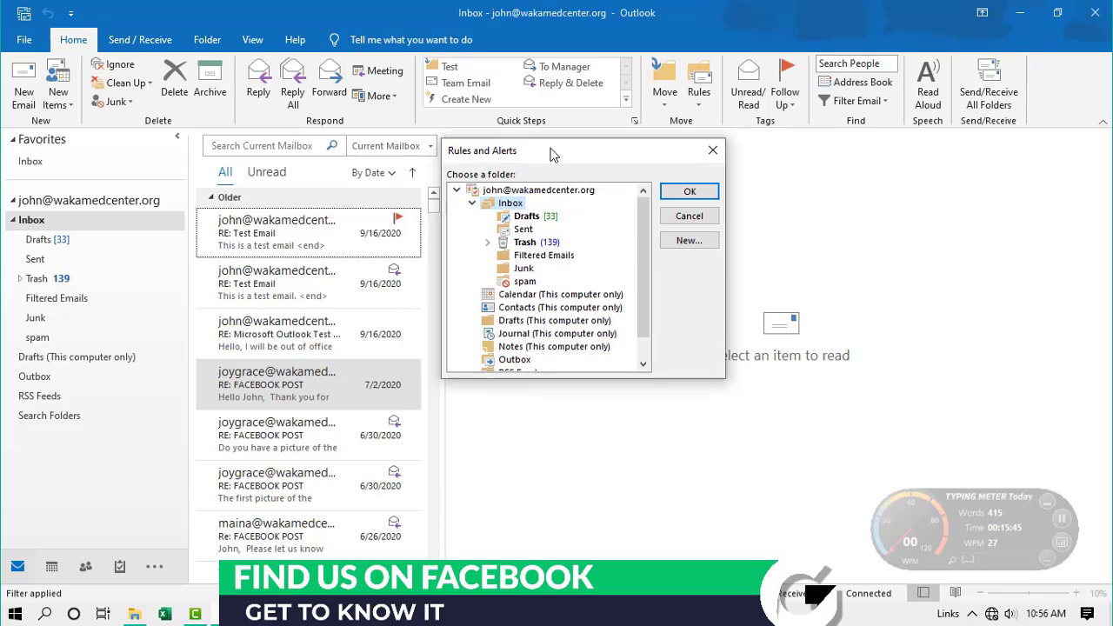
pyautogui.click(511, 256)
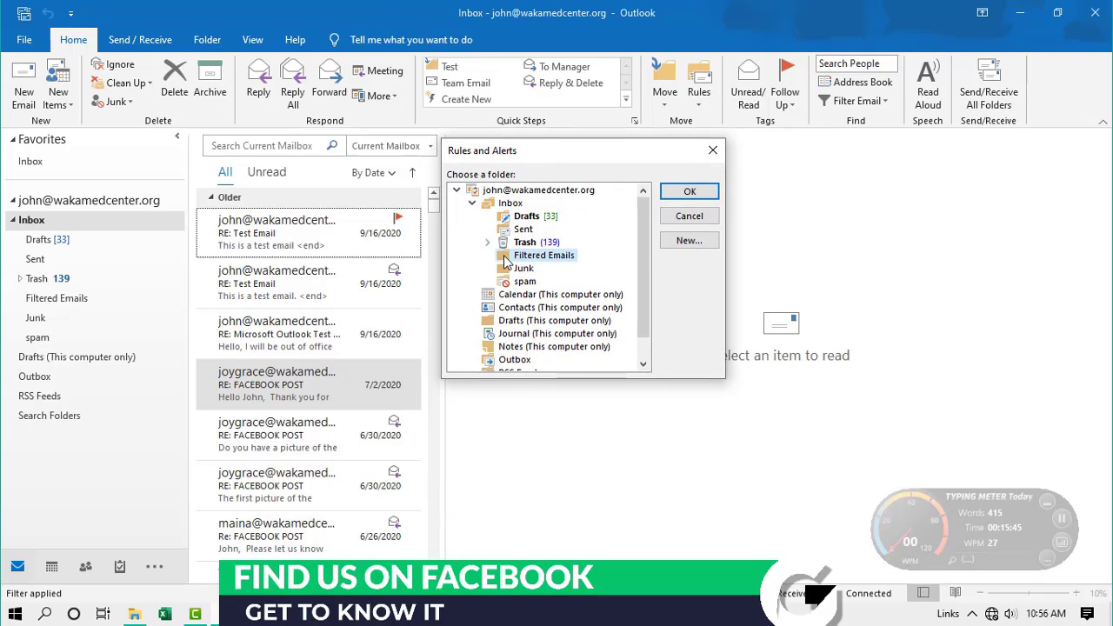
pyautogui.click(692, 192)
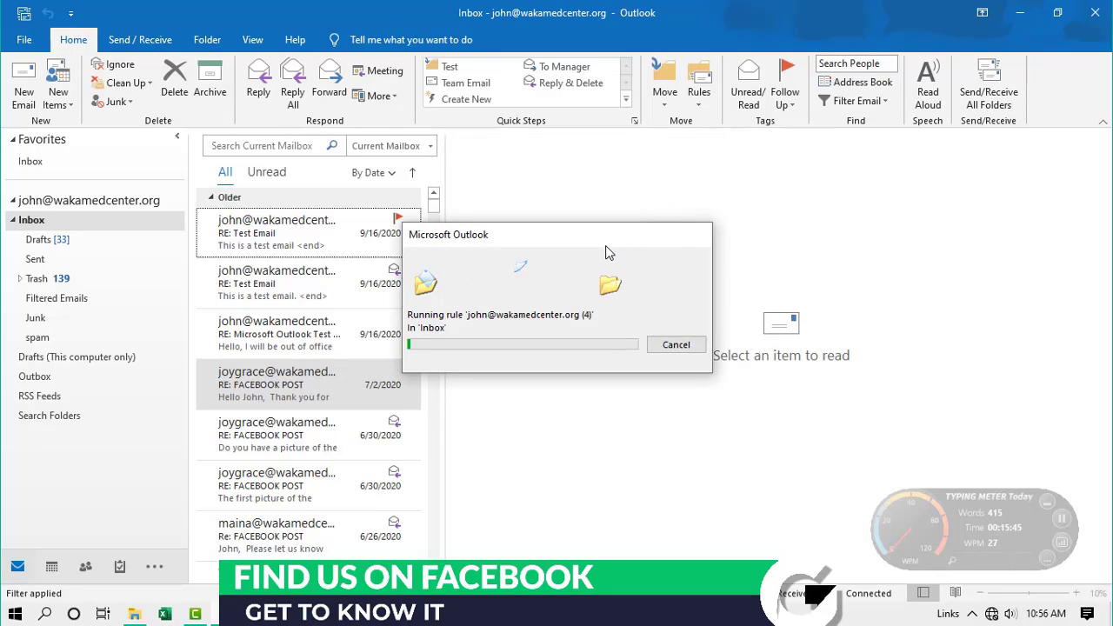
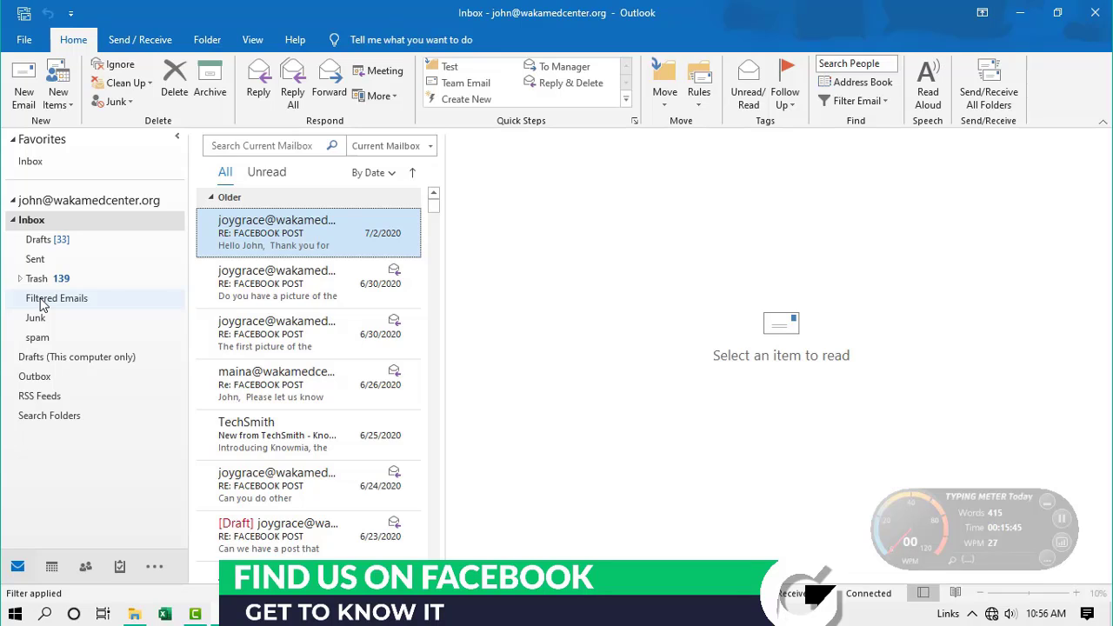
pyautogui.scroll(-2, 273, 409)
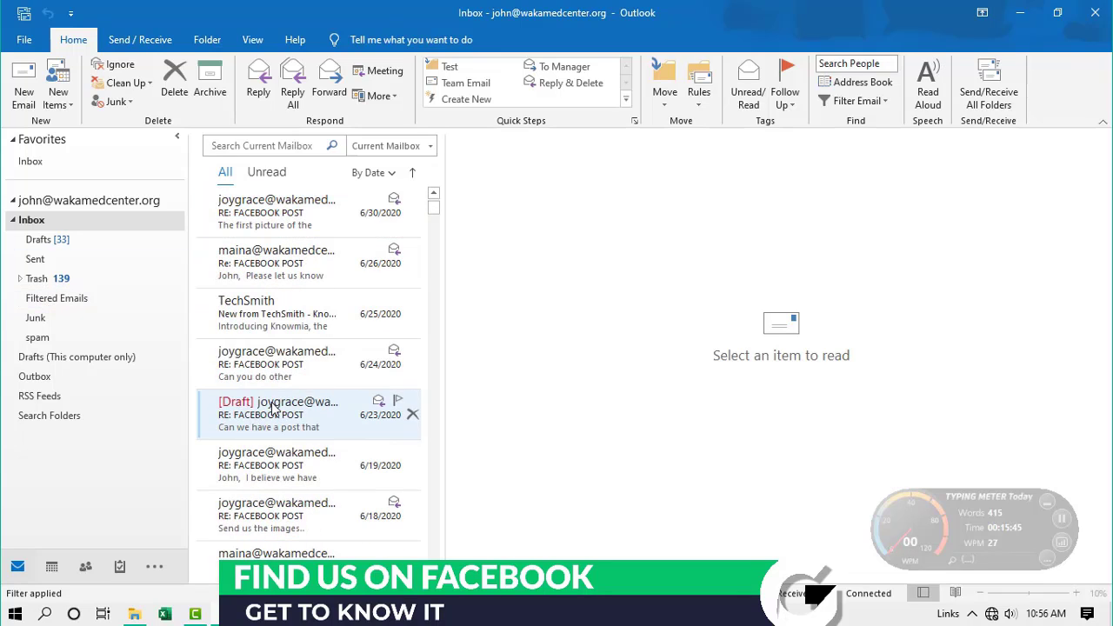
pyautogui.scroll(-7, 273, 409)
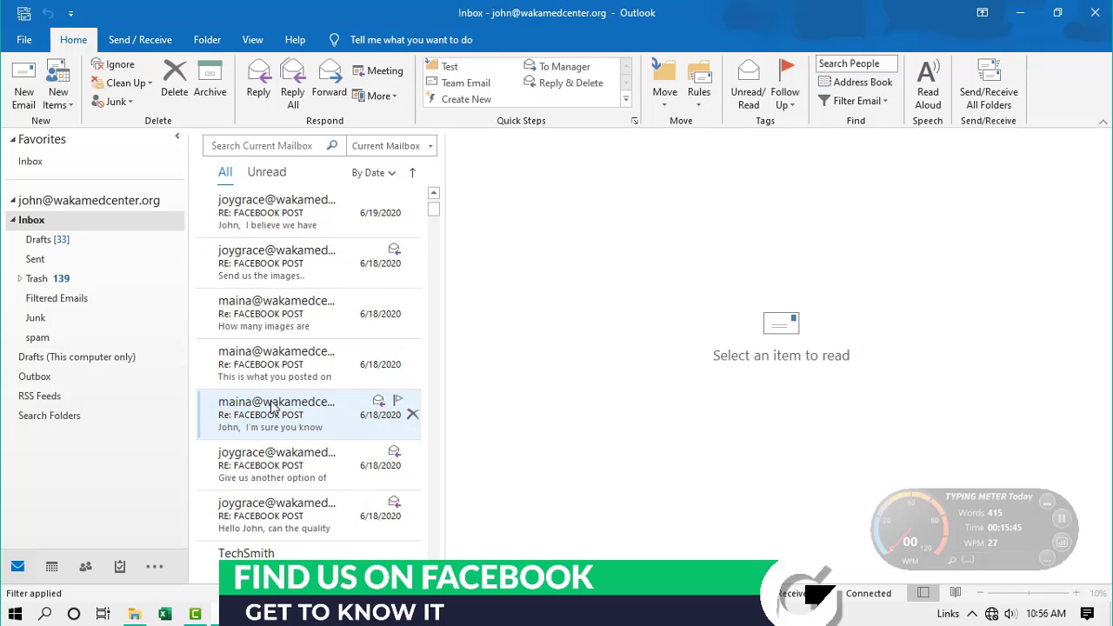
pyautogui.scroll(6, 265, 405)
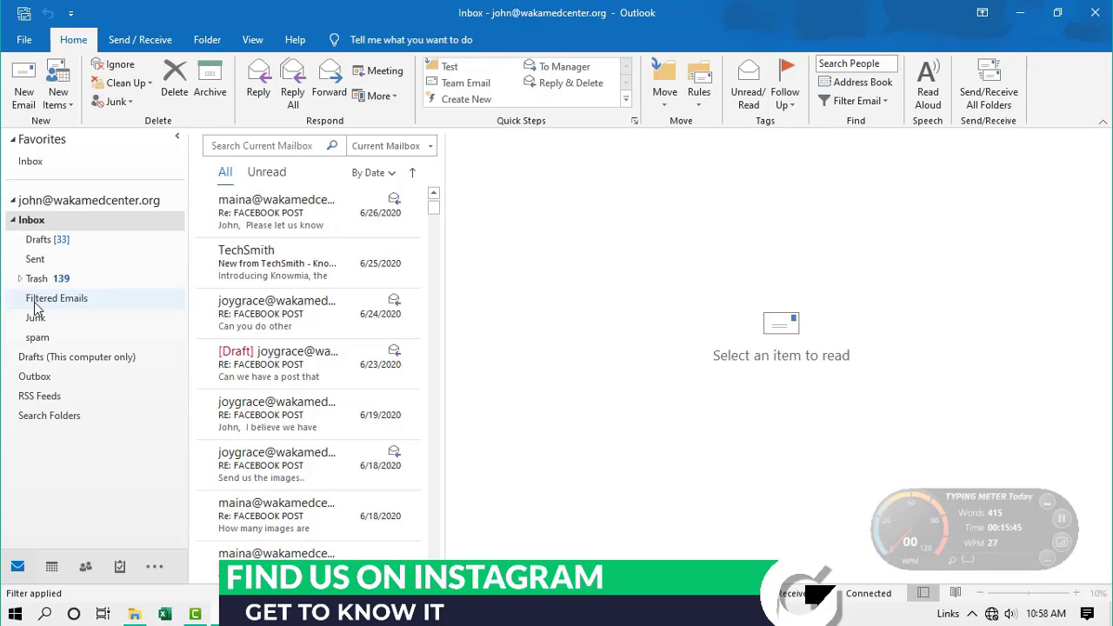
# Step: Add the Filtered Emails folder to Favorites and go to the Inbox listed there
pyautogui.rightClick(34, 304)
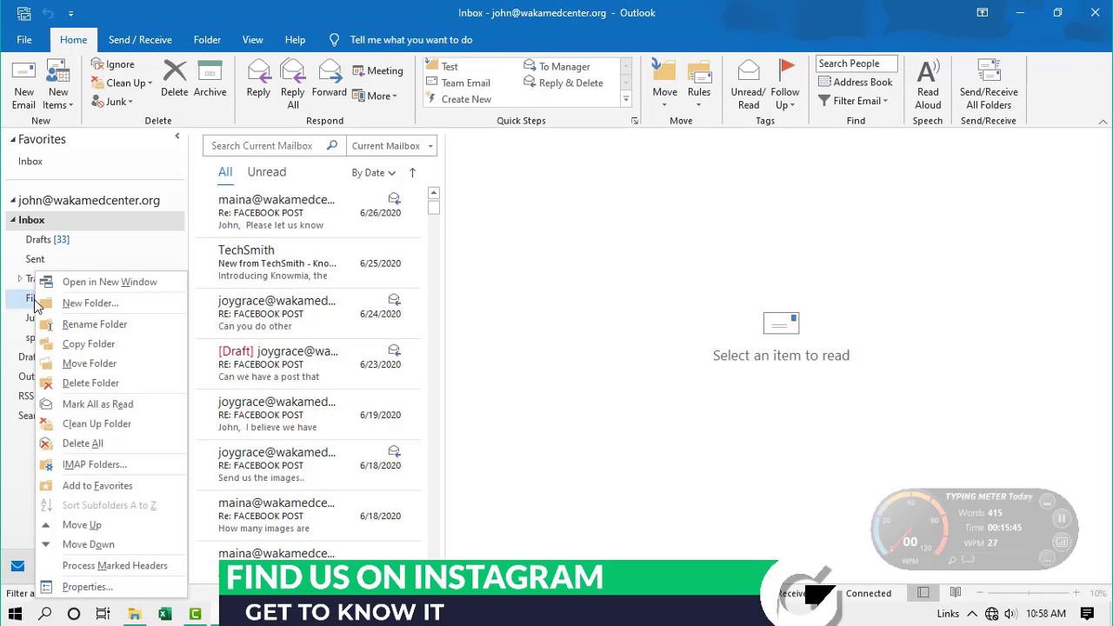
pyautogui.click(78, 486)
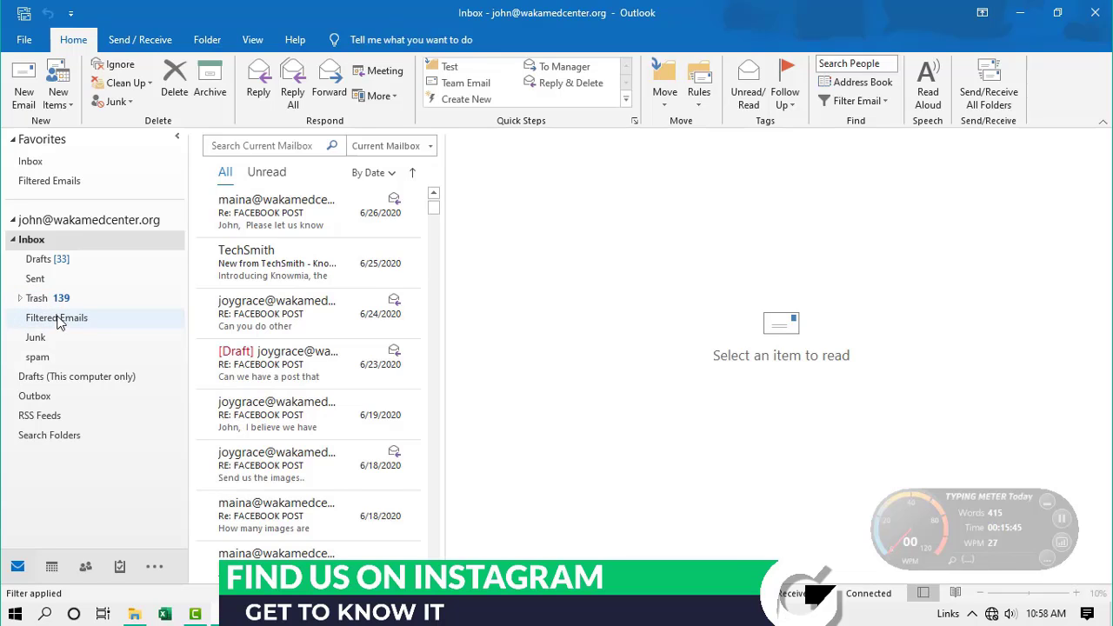
pyautogui.click(35, 163)
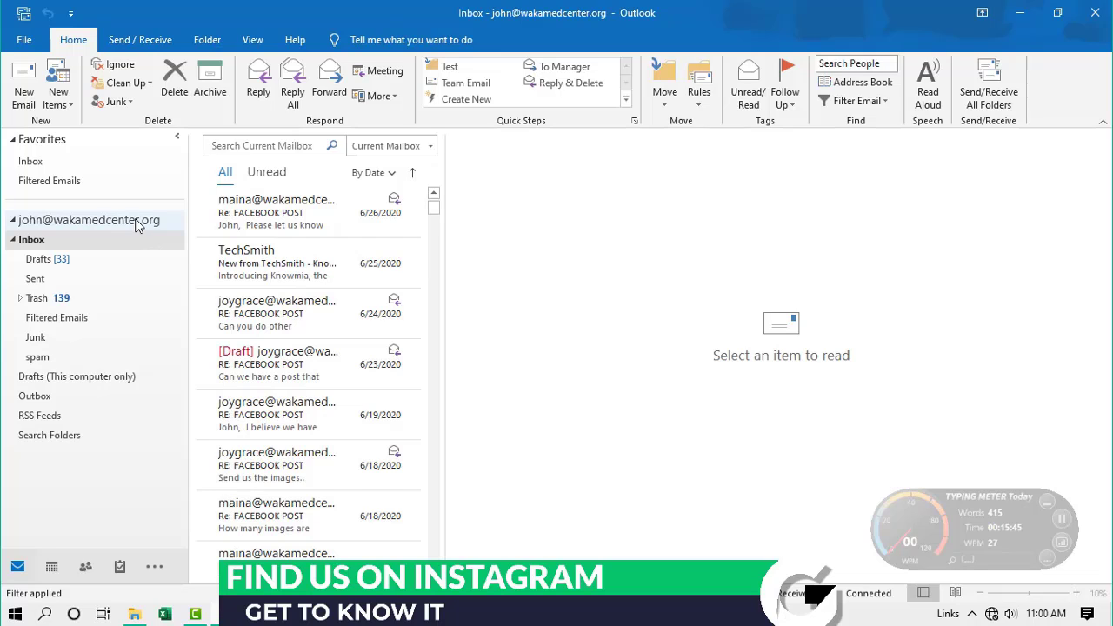
pyautogui.click(34, 164)
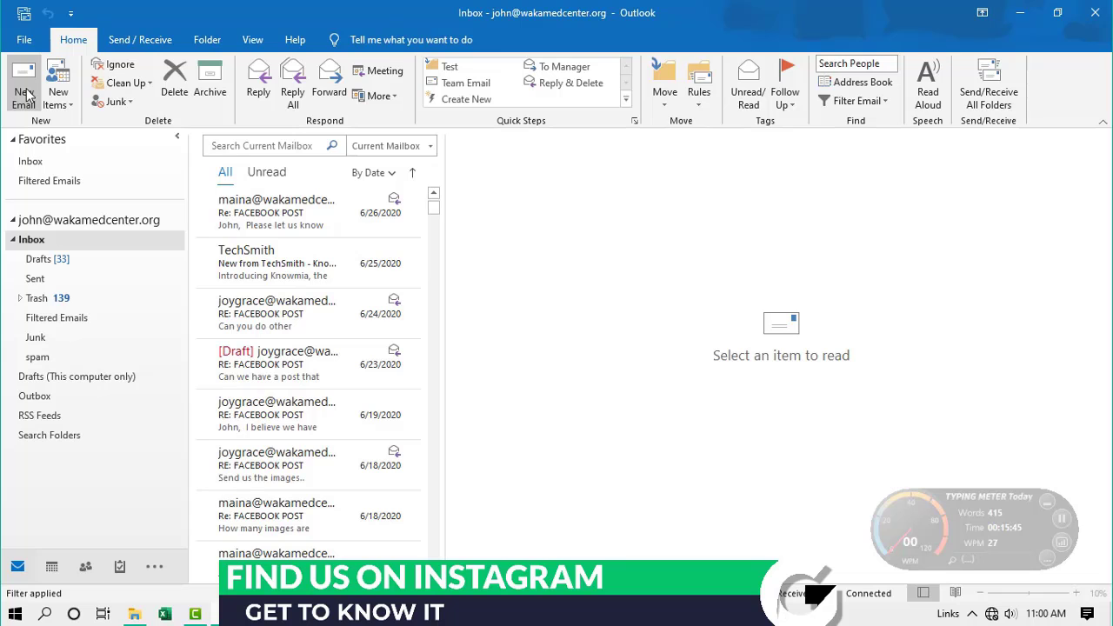
# Step: Open a blank email message from the mail view and close it unsent, doing this twice
pyautogui.click(24, 94)
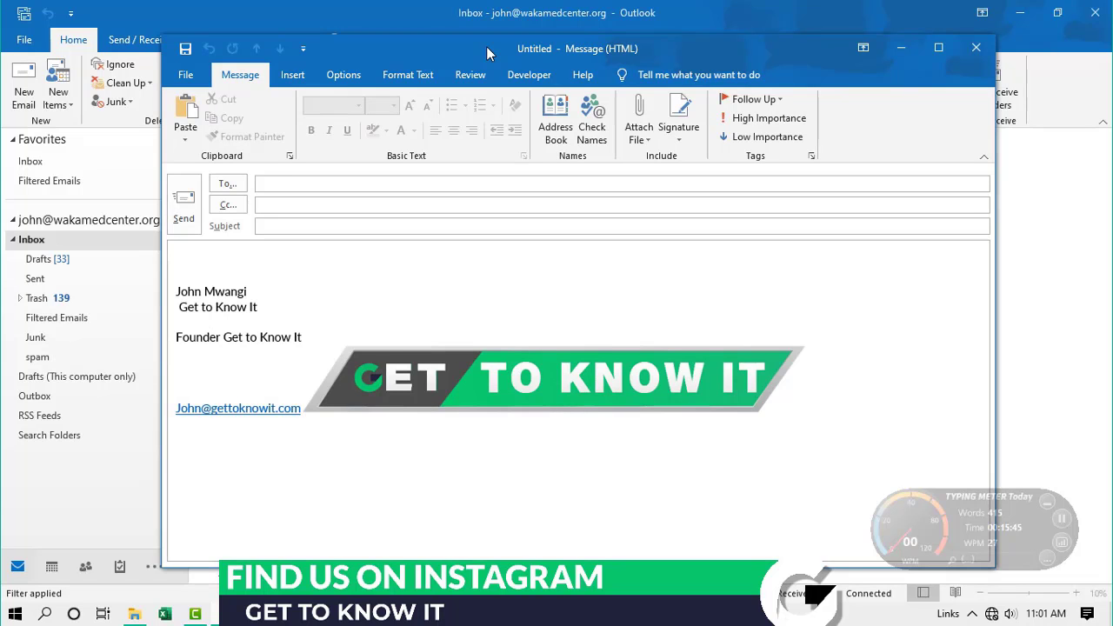
pyautogui.moveTo(486, 48); pyautogui.dragTo(432, 68)
pyautogui.click(283, 200)
pyautogui.click(231, 228)
pyautogui.click(232, 247)
pyautogui.click(167, 293)
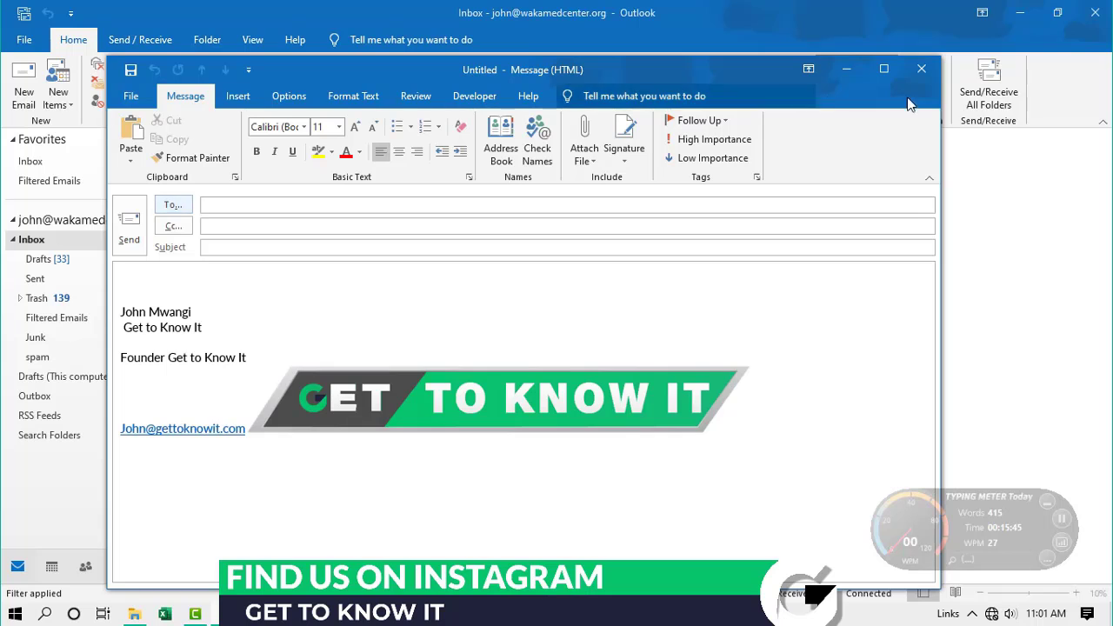
pyautogui.click(921, 70)
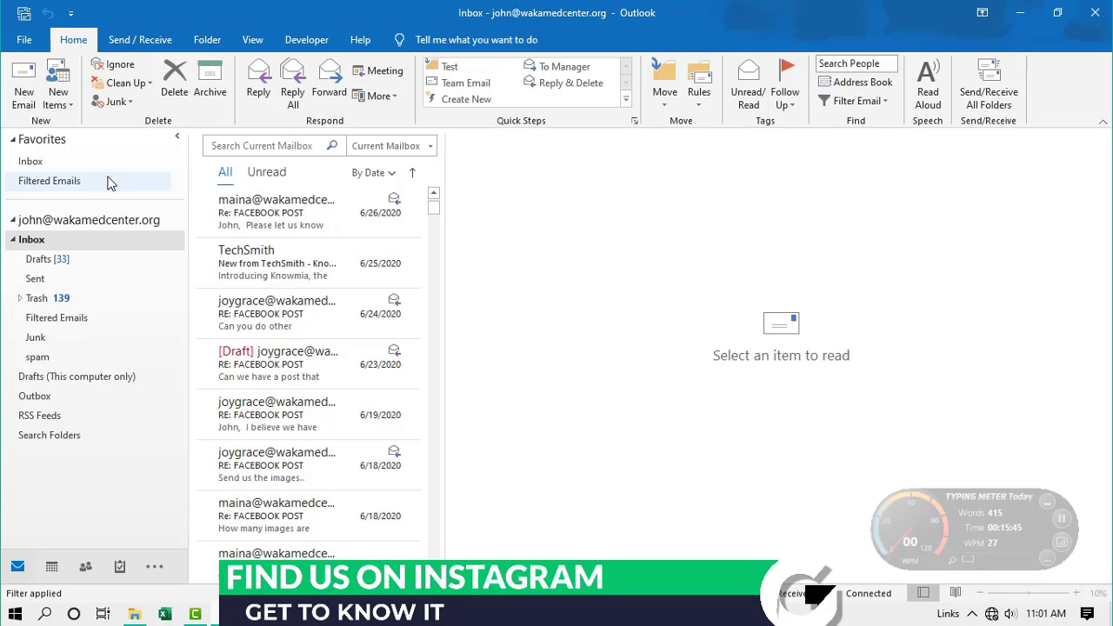
pyautogui.hotkey('ctrl', 'n')
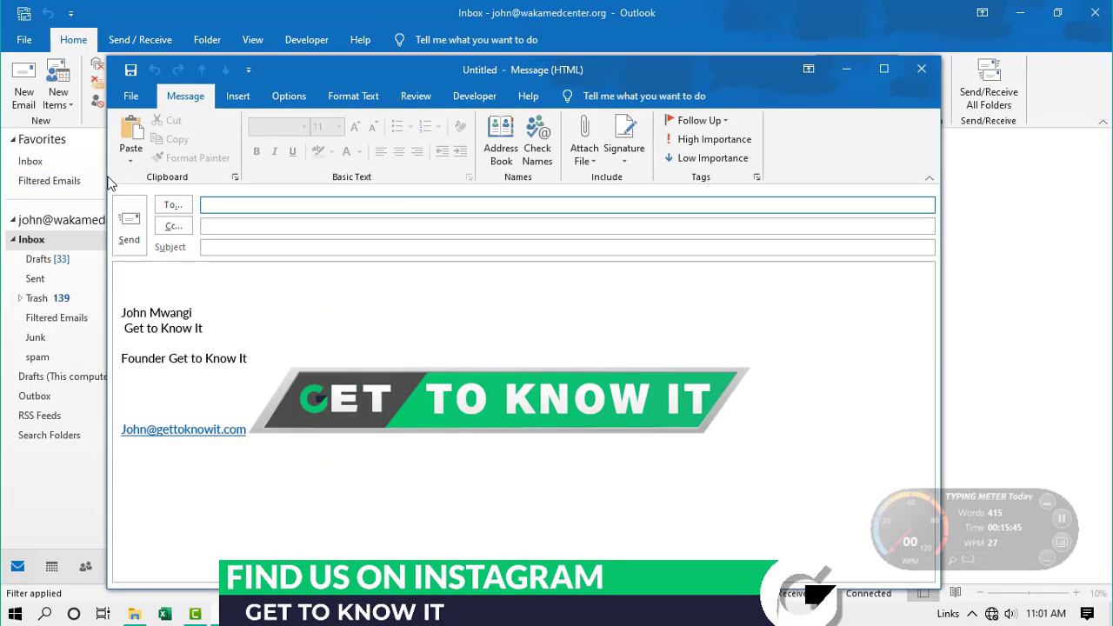
pyautogui.click(920, 69)
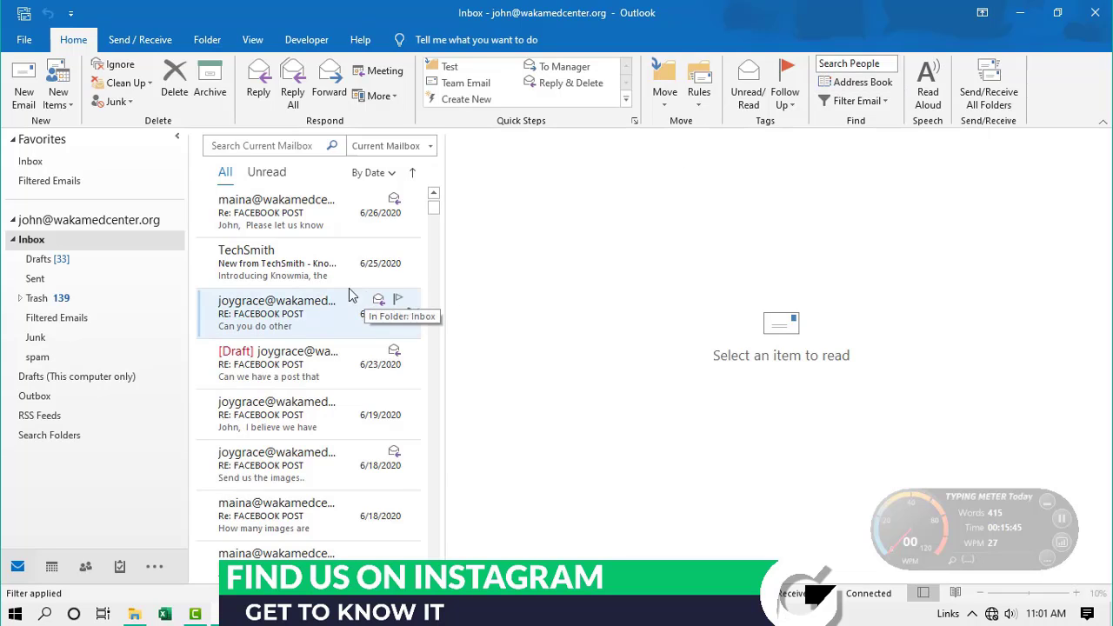
# Step: Open a blank email message from the calendar view, close it unsent, and return to mail
pyautogui.click(51, 567)
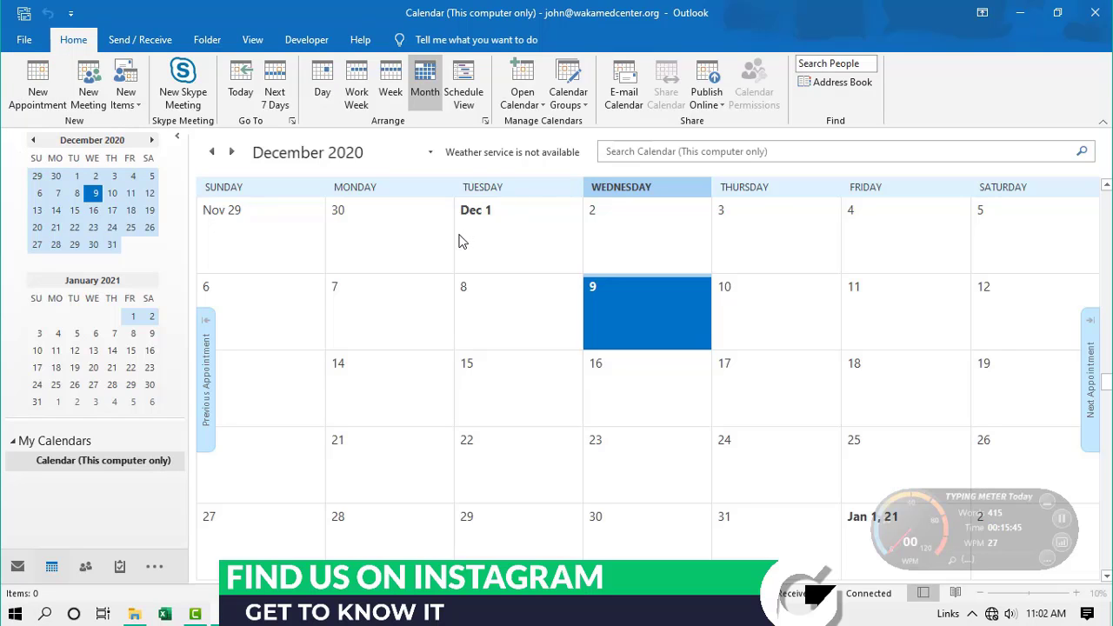
pyautogui.hotkey('ctrl', 'shift', 'm')
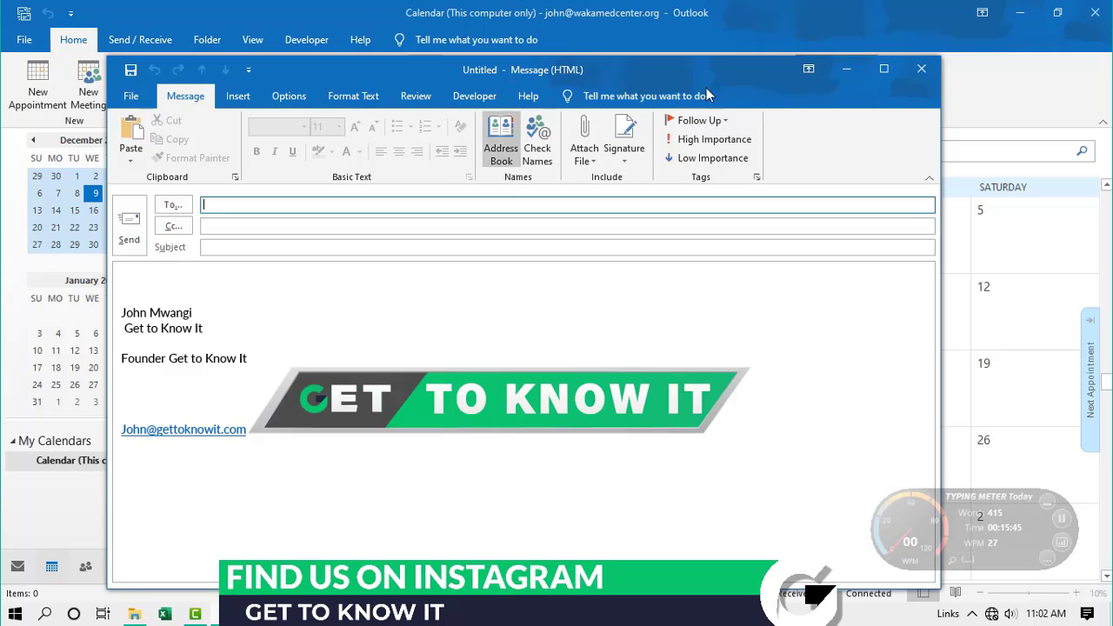
pyautogui.click(919, 70)
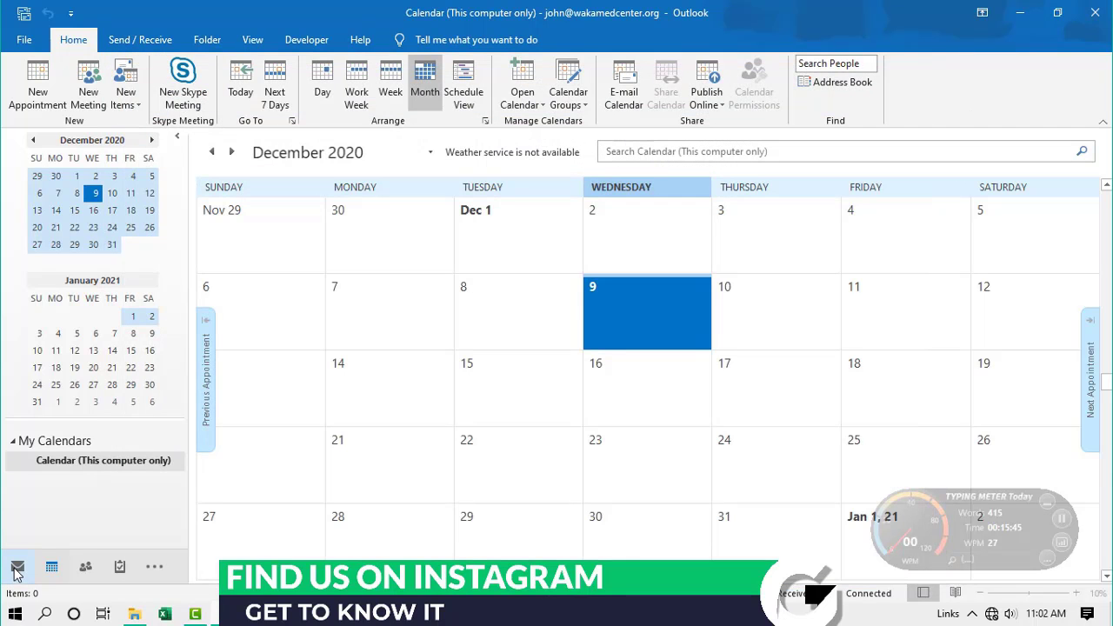
pyautogui.click(15, 569)
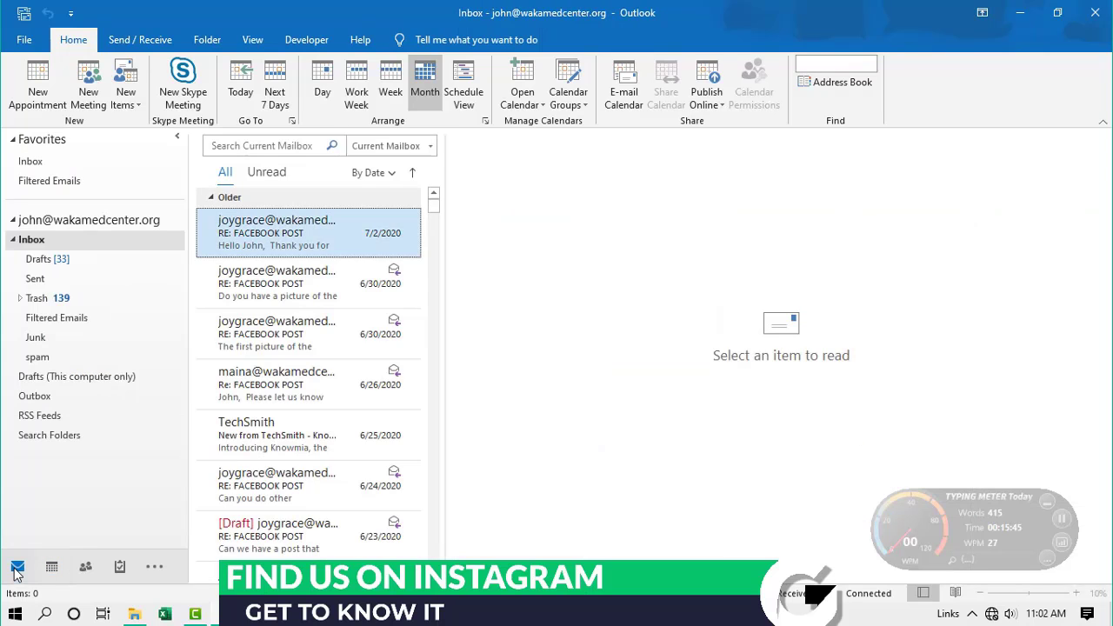
# Step: Switch back and forth between the calendar and mail views, ending in mail
pyautogui.click(52, 568)
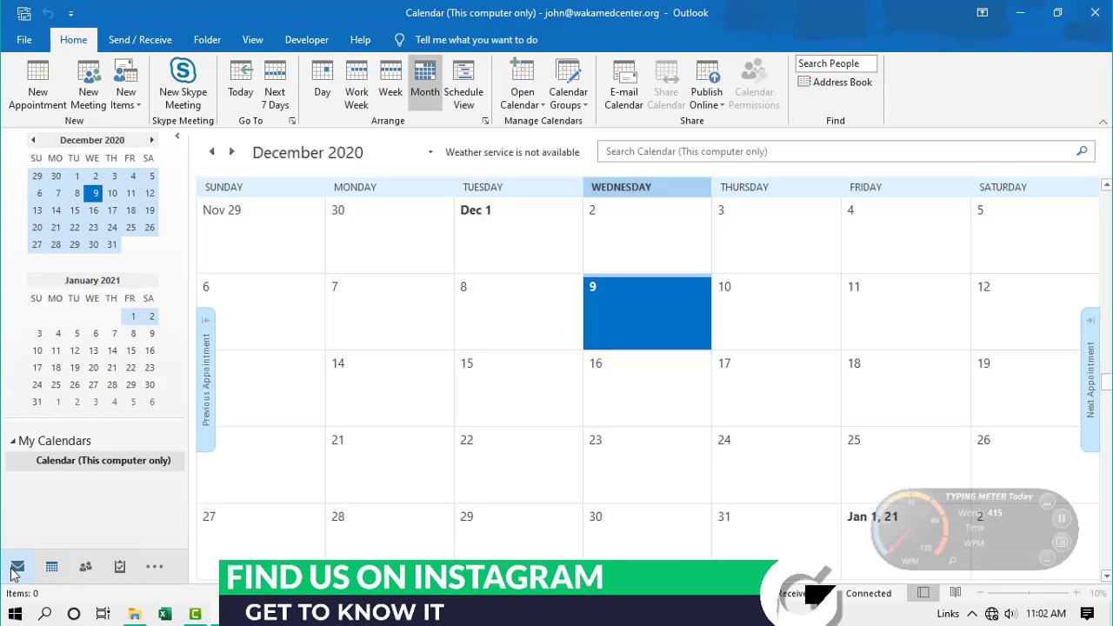
pyautogui.click(16, 568)
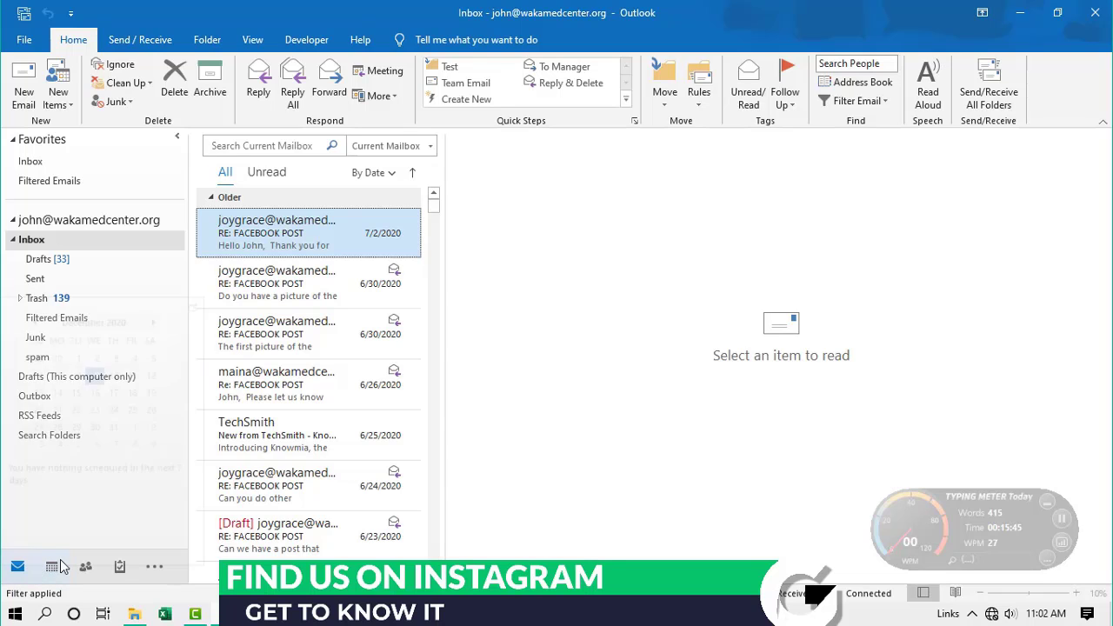
pyautogui.click(52, 567)
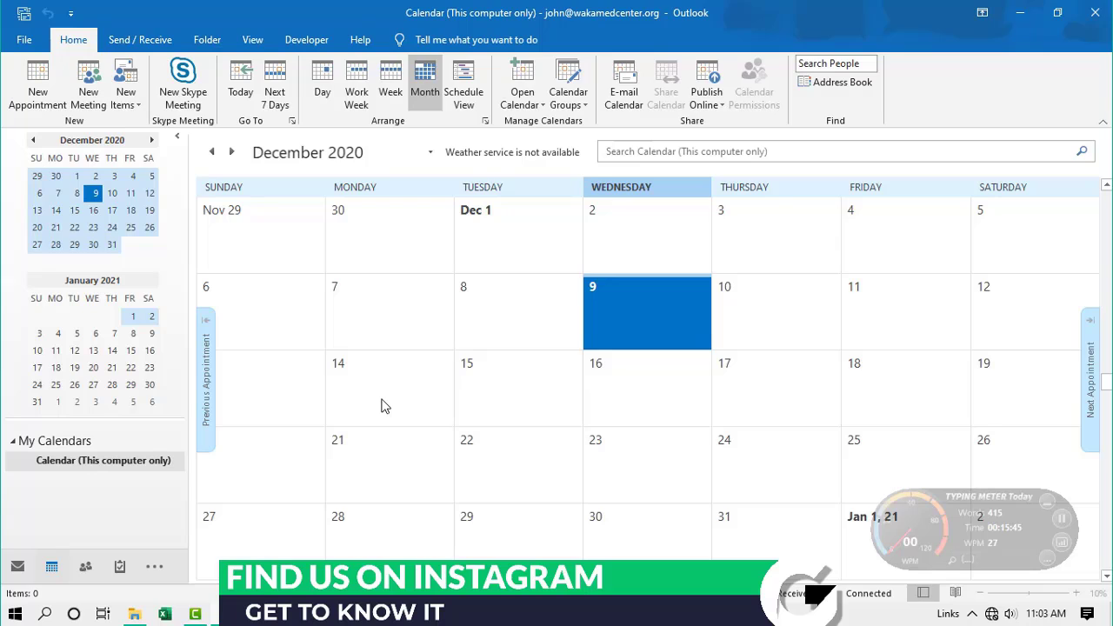
pyautogui.click(16, 572)
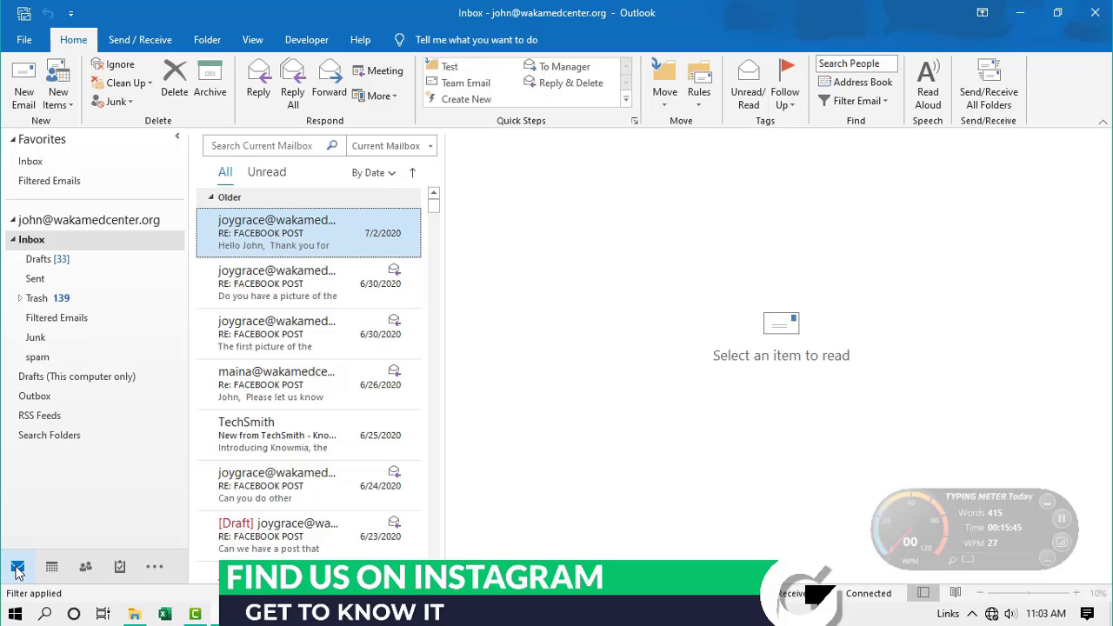
# Step: Open the new-folder dialog, choose Drafts as the folder's location, and cancel without creating the folder
pyautogui.hotkey('ctrl', 'shift', 'e')
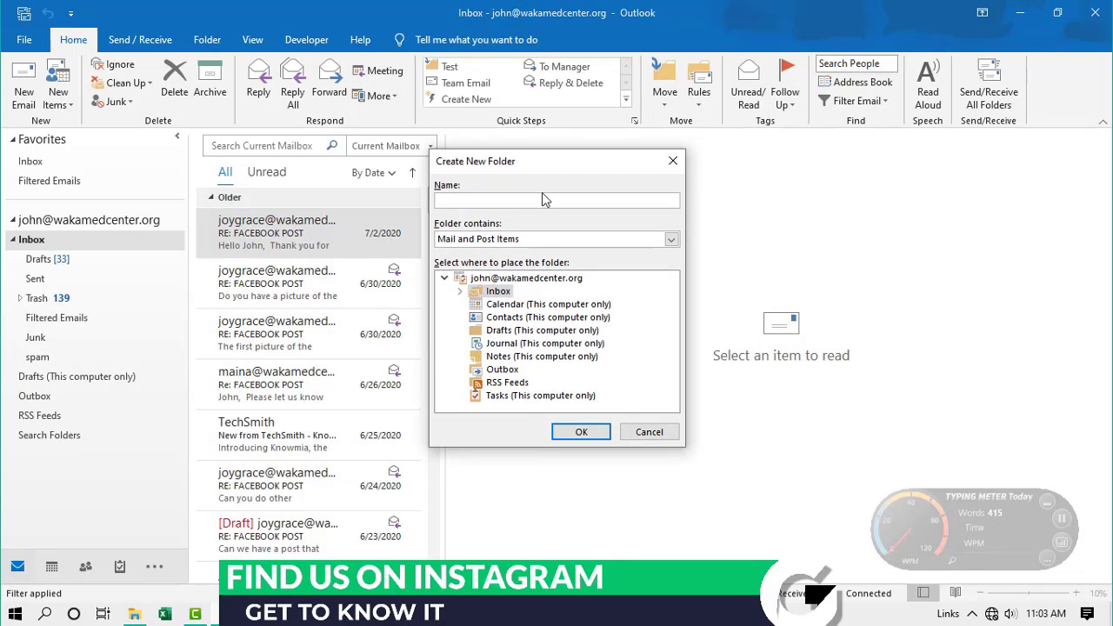
pyautogui.moveTo(524, 163); pyautogui.dragTo(607, 143)
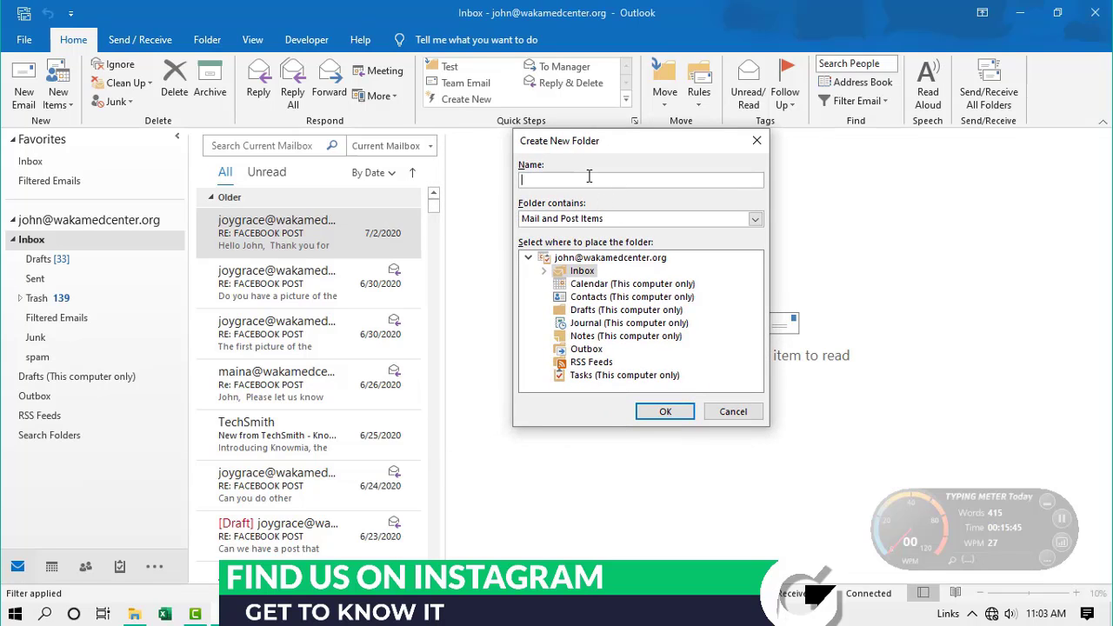
pyautogui.click(578, 311)
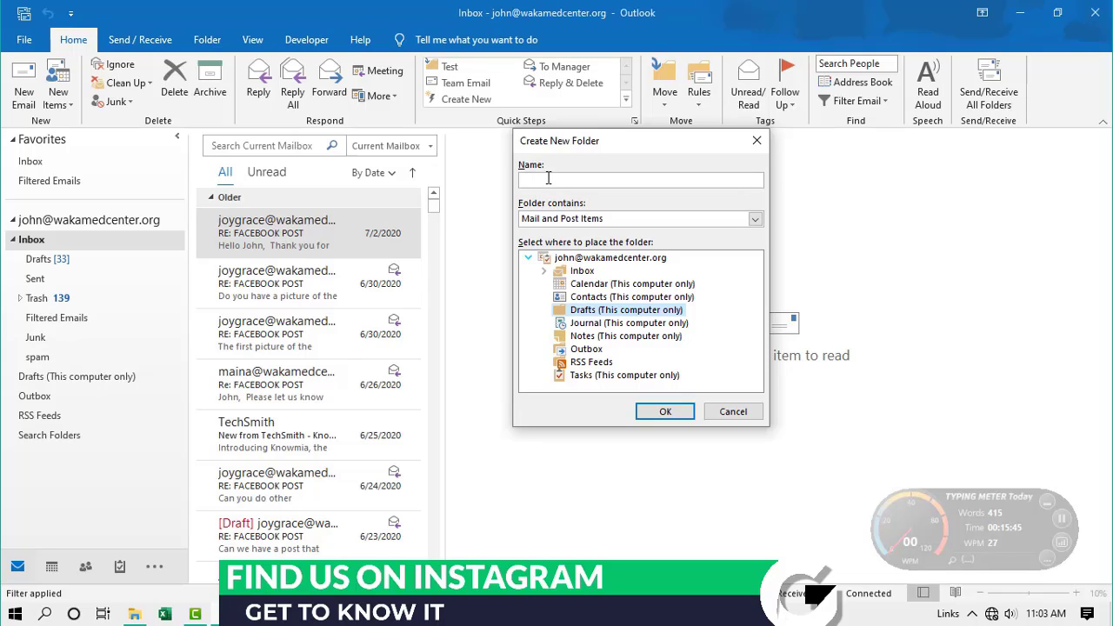
pyautogui.press('Escape')
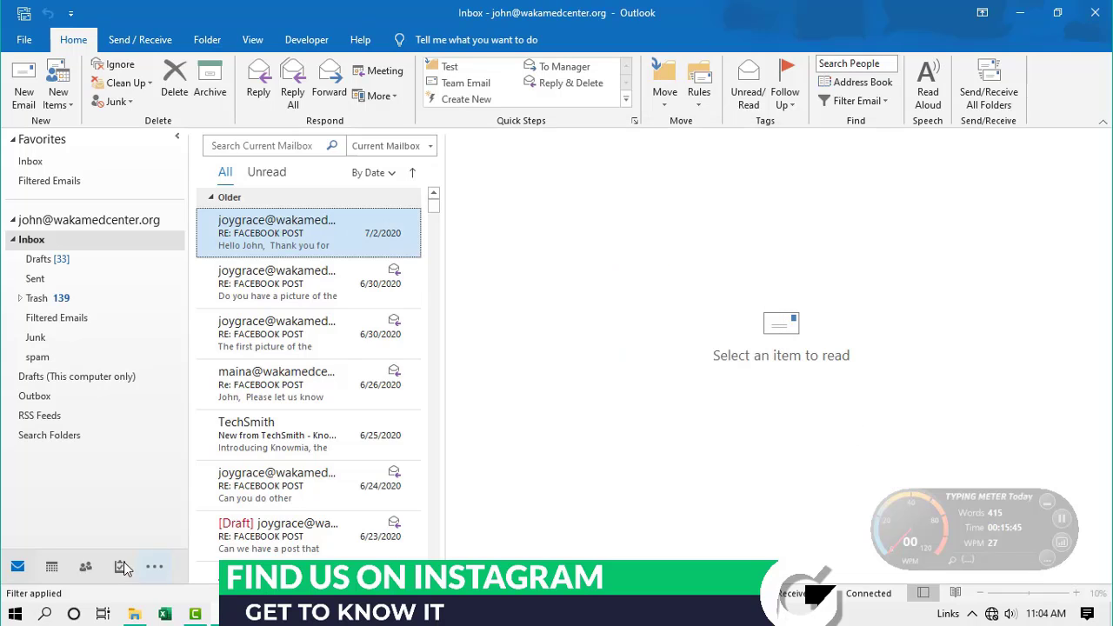
# Step: Switch between the calendar and mail views, visit the contacts and tasks views, and return to the Inbox
pyautogui.moveTo(120, 566)
pyautogui.click(53, 567)
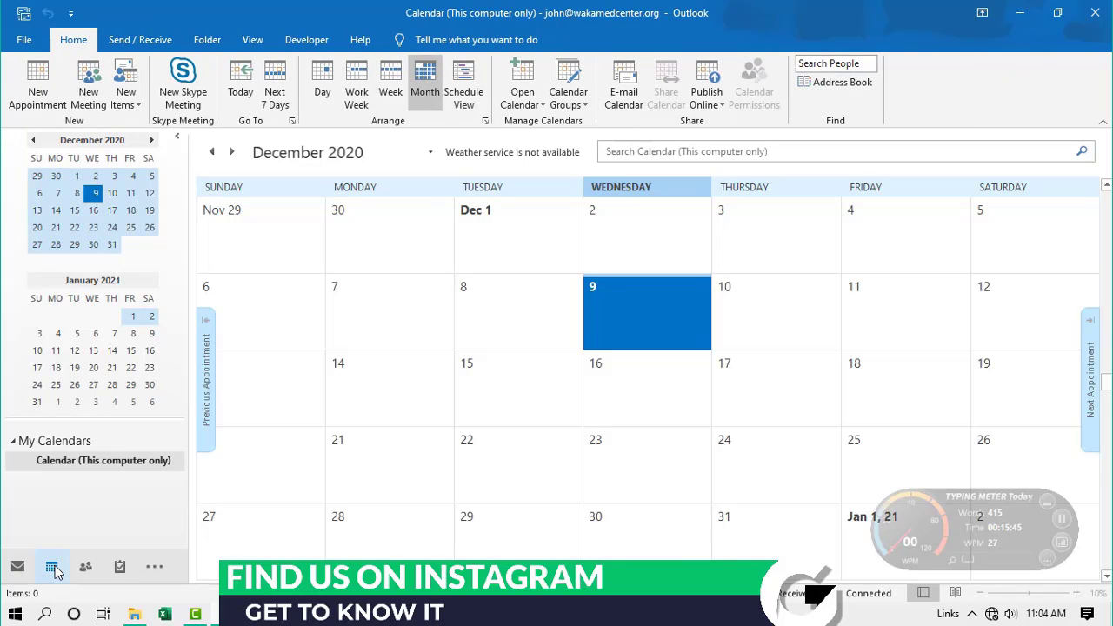
pyautogui.hotkey('ctrl', '1')
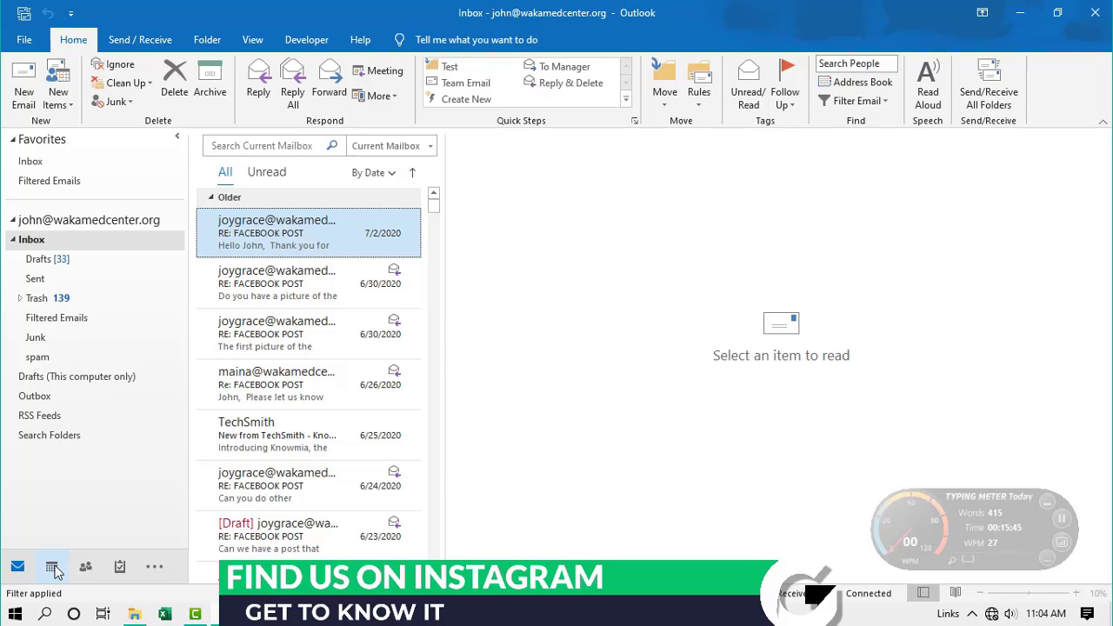
pyautogui.click(53, 570)
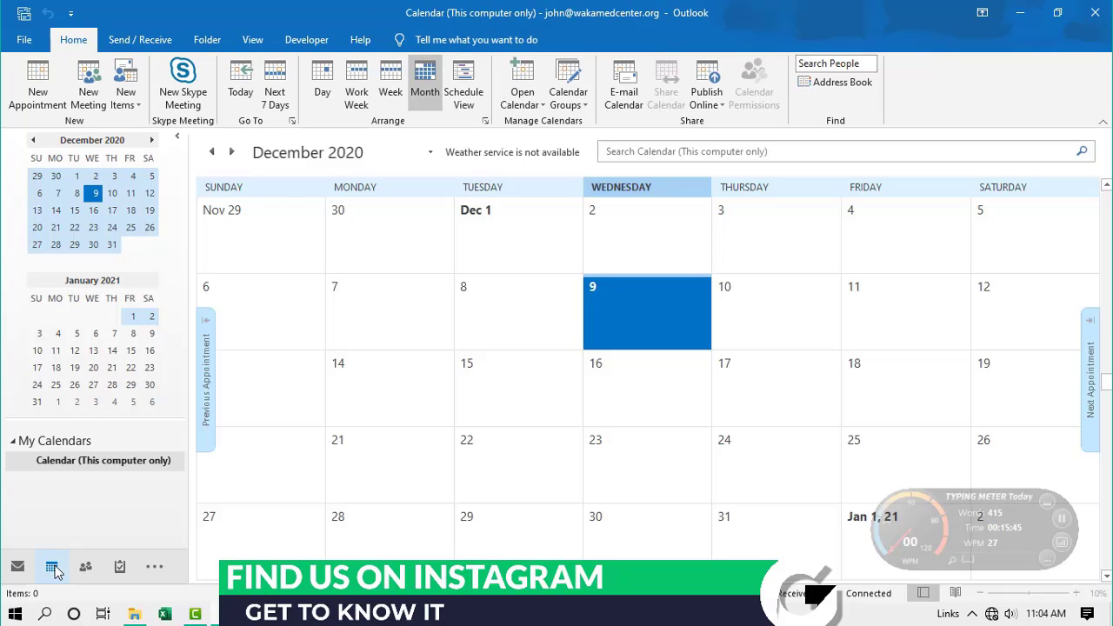
pyautogui.hotkey('ctrl', '3')
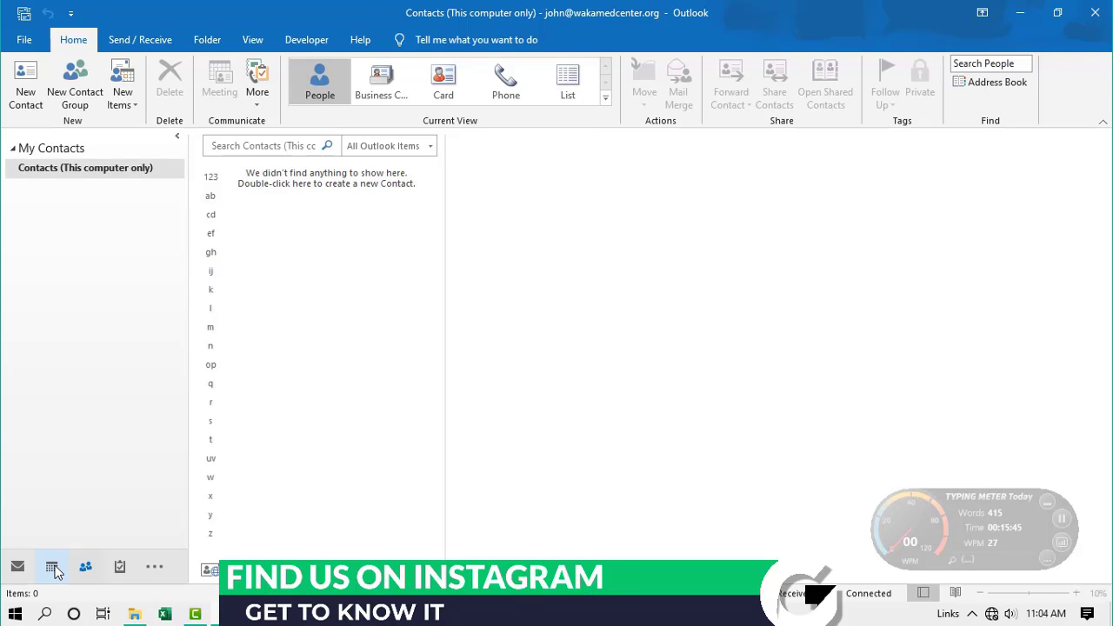
pyautogui.hotkey('ctrl', '4')
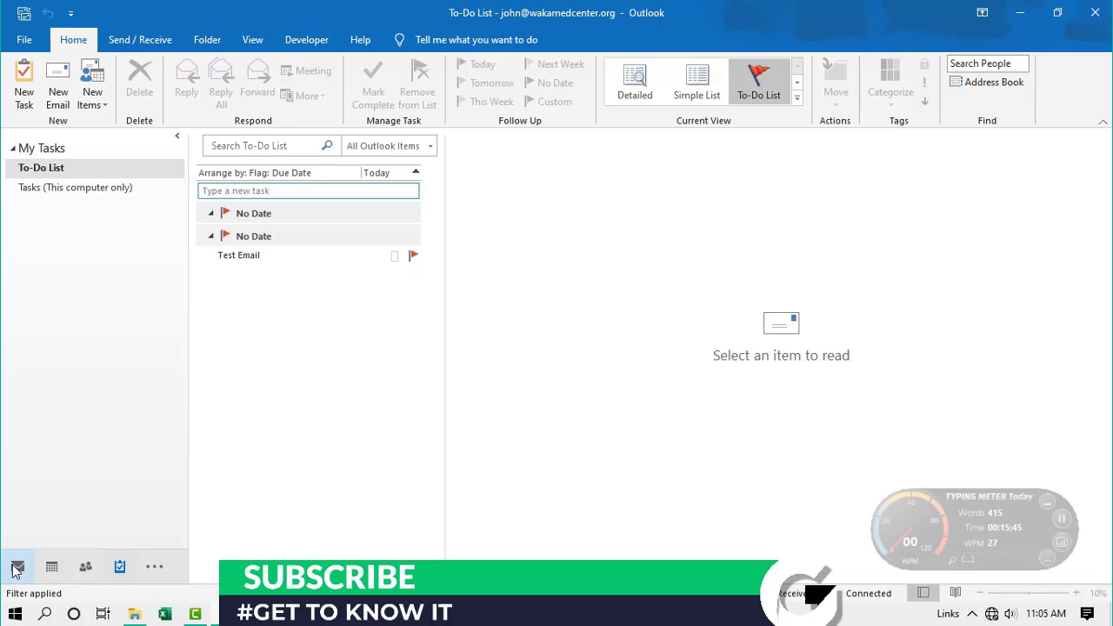
pyautogui.click(16, 570)
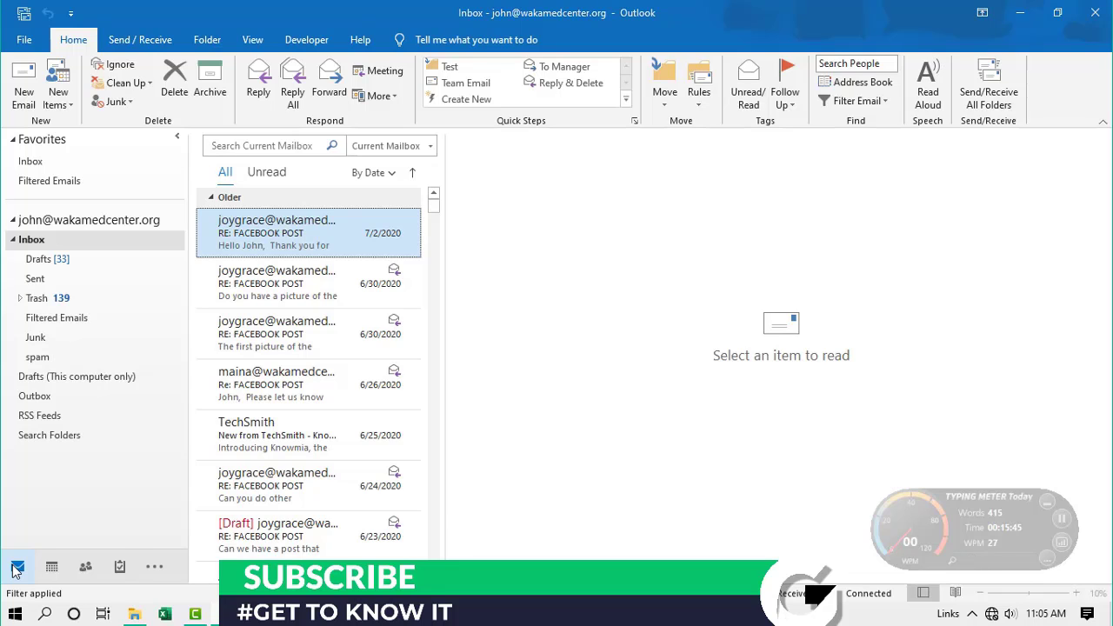
# Step: Open a reply to the 7/2/2020 FACEBOOK POST email and close it unsent
pyautogui.hotkey('ctrl', 'r')
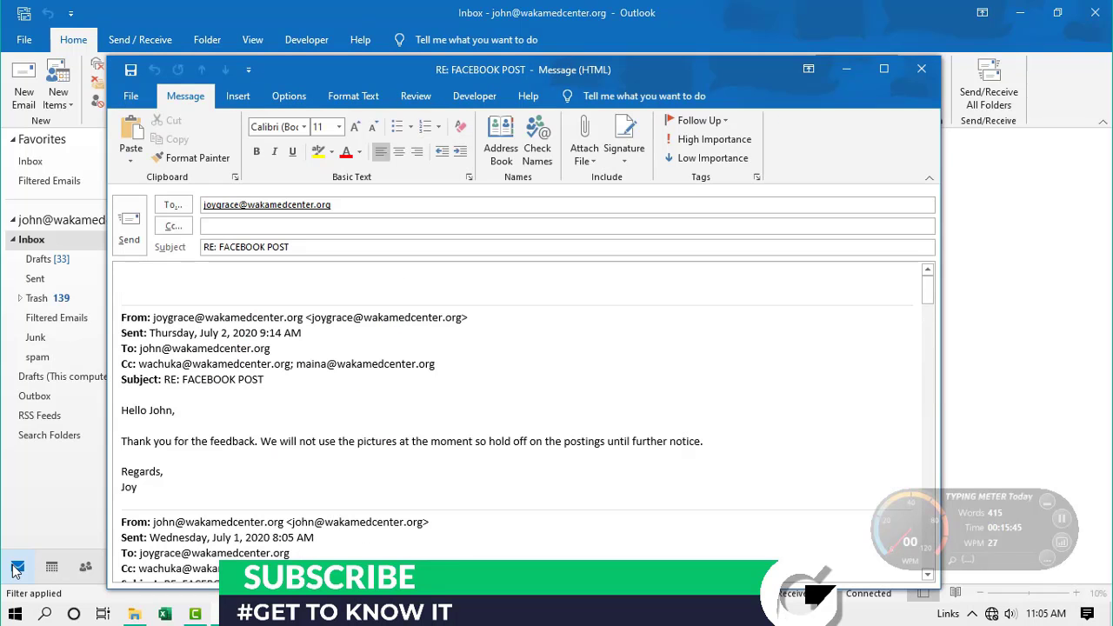
pyautogui.moveTo(370, 70); pyautogui.dragTo(729, 130)
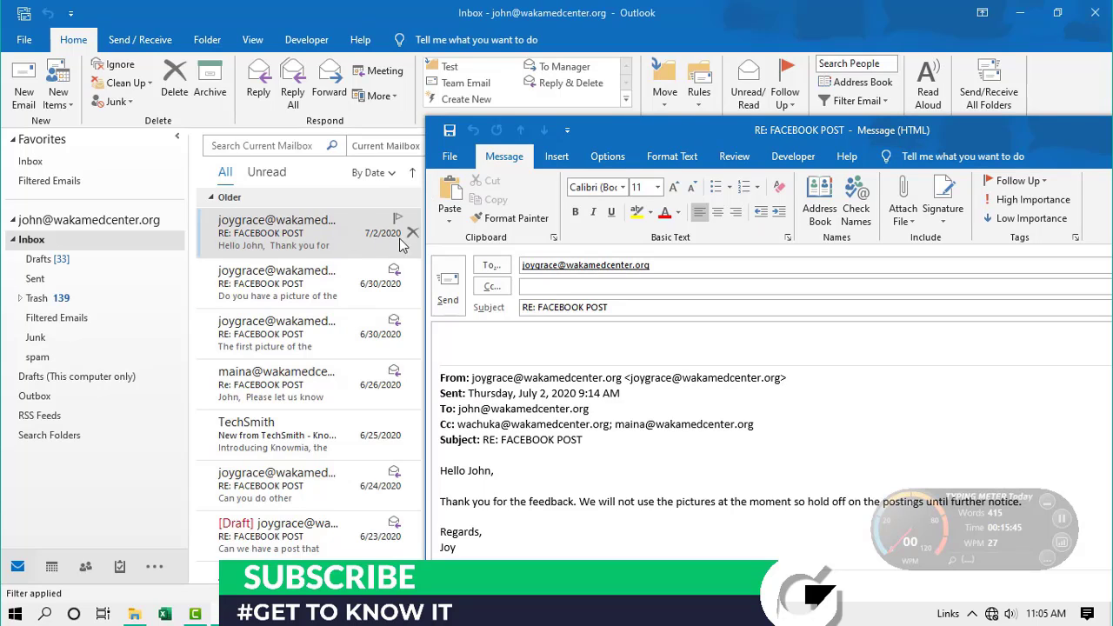
pyautogui.moveTo(1041, 137); pyautogui.dragTo(735, 146)
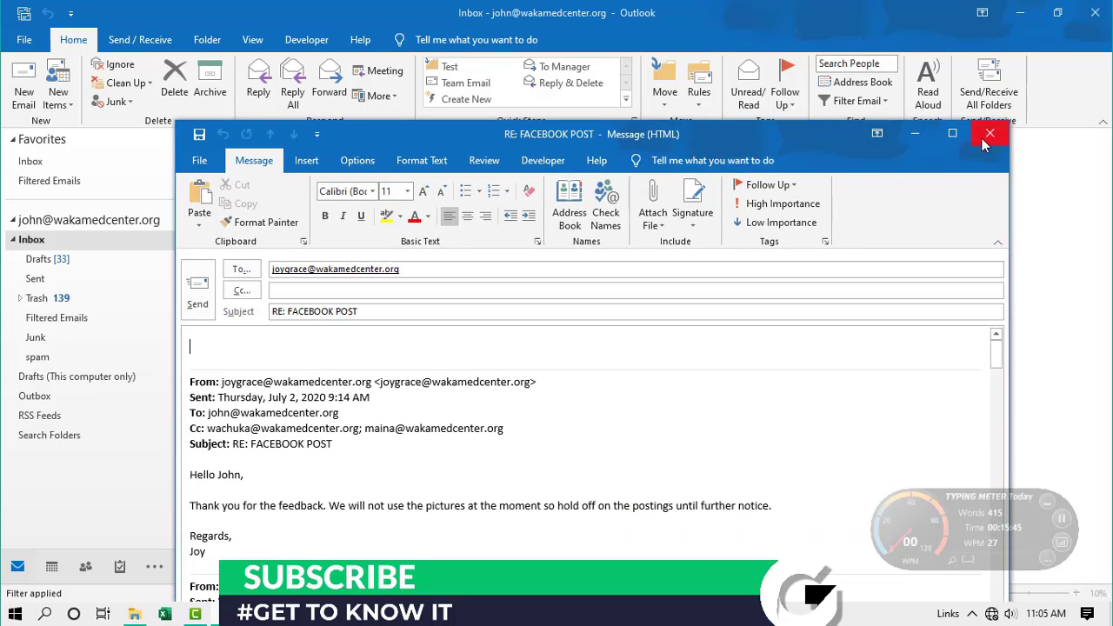
pyautogui.click(986, 130)
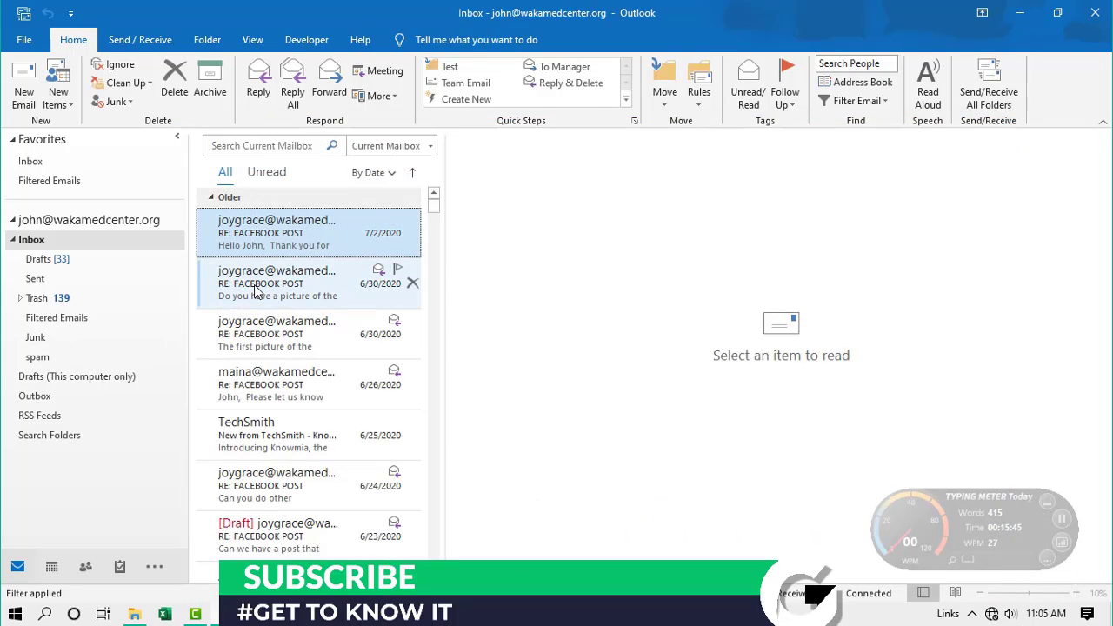
# Step: Browse up and down the Inbox messages from the first 6/30/2020 email, ending on the TechSmith email
pyautogui.click(256, 292)
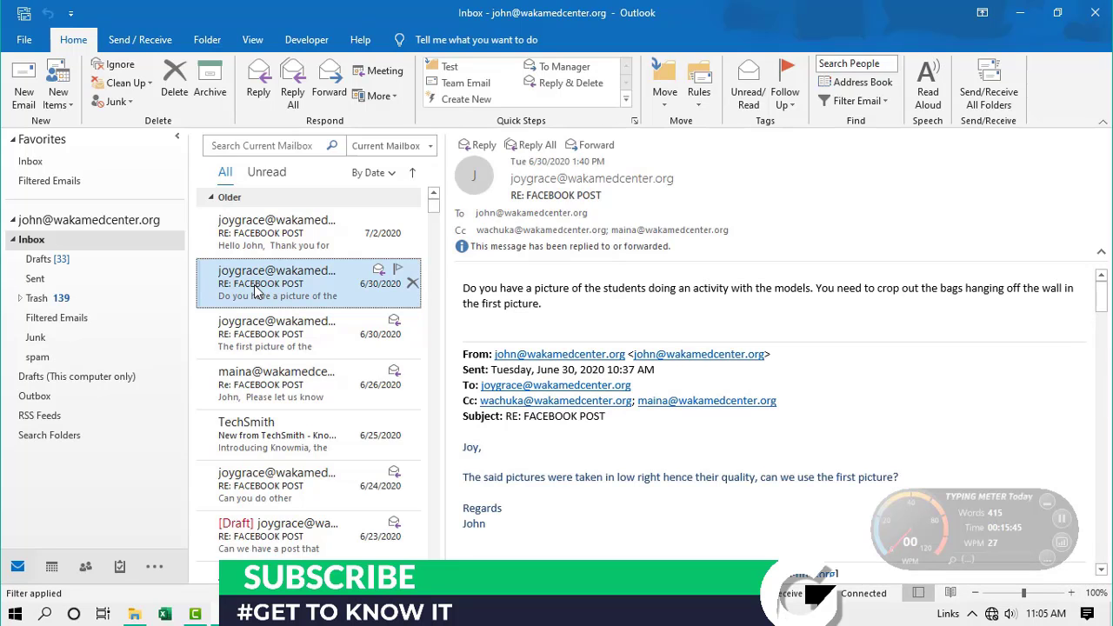
pyautogui.press('Down')
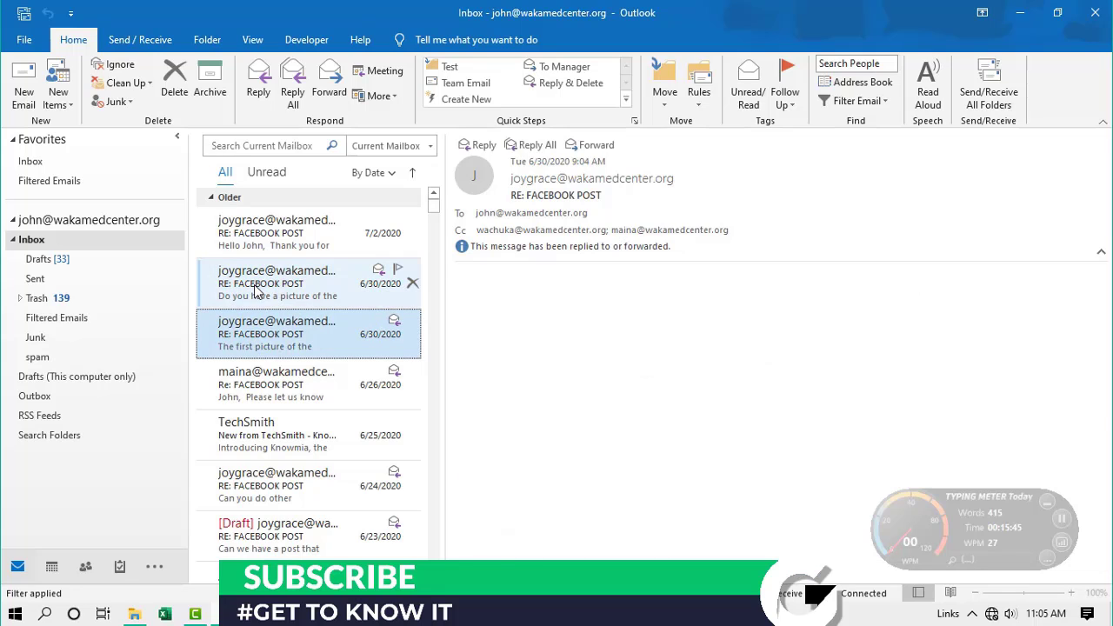
pyautogui.press('Down')
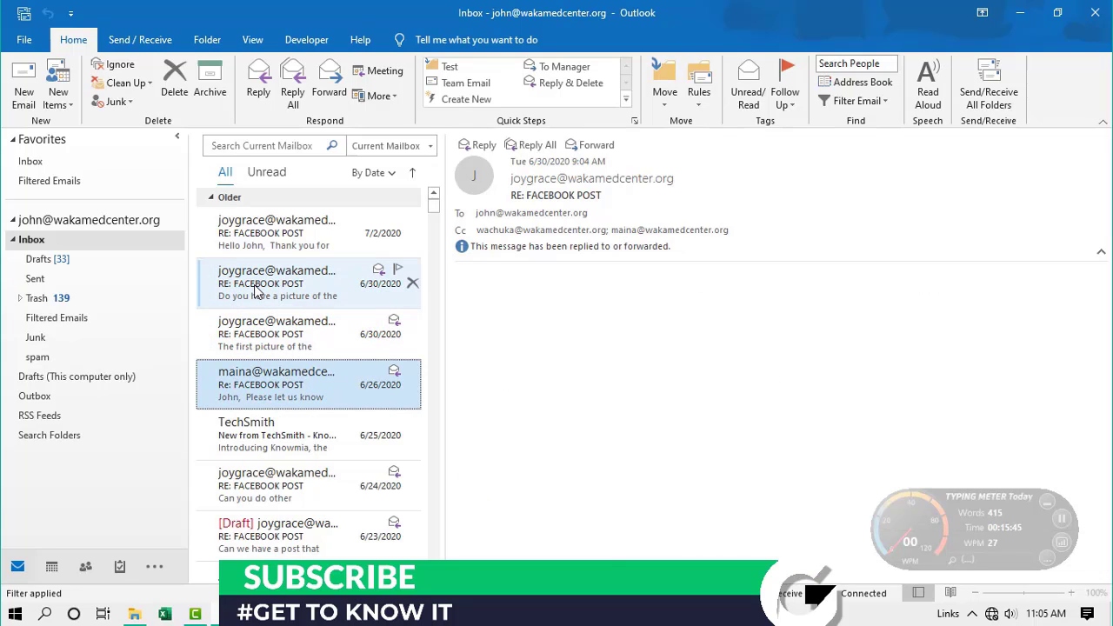
pyautogui.press('Up')
pyautogui.press('Down')
pyautogui.press('Down')
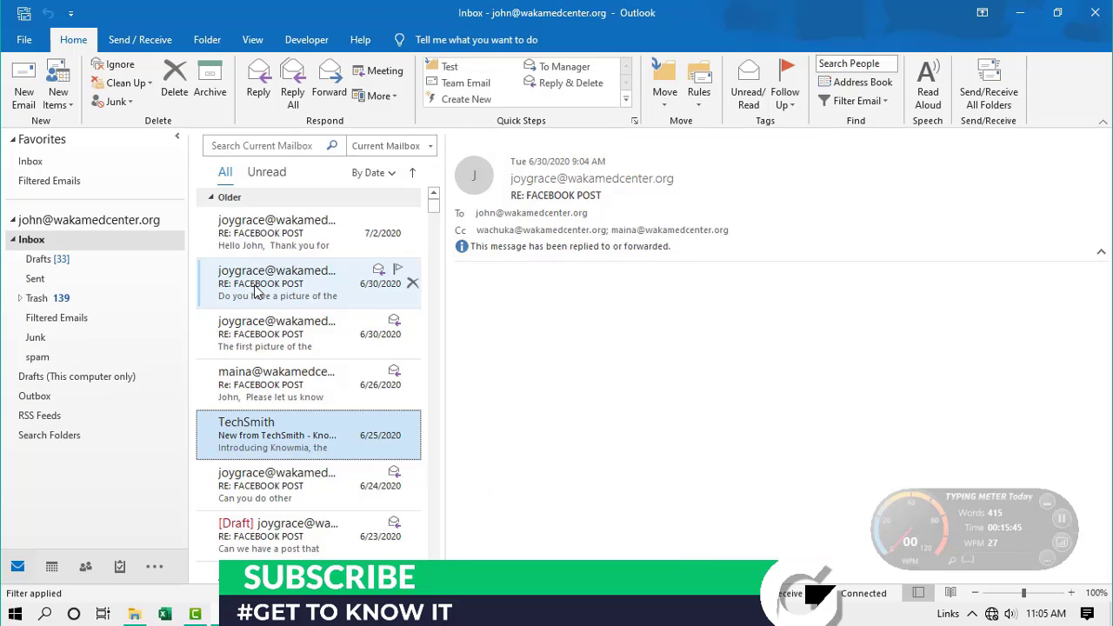
pyautogui.press('Down')
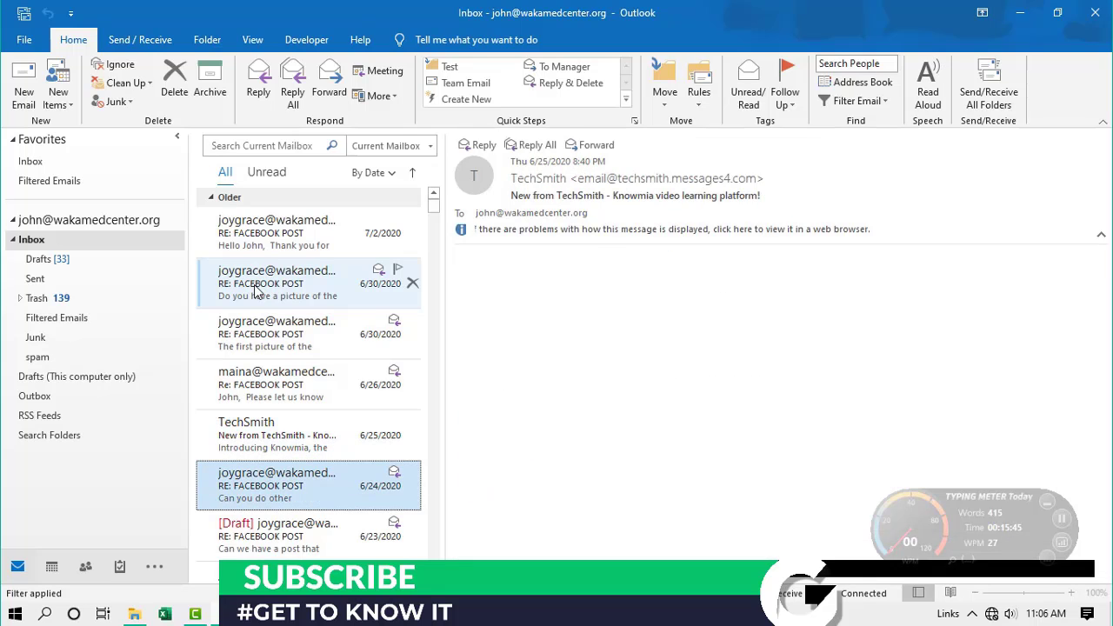
pyautogui.press('Up')
pyautogui.press('Up')
pyautogui.press('Down')
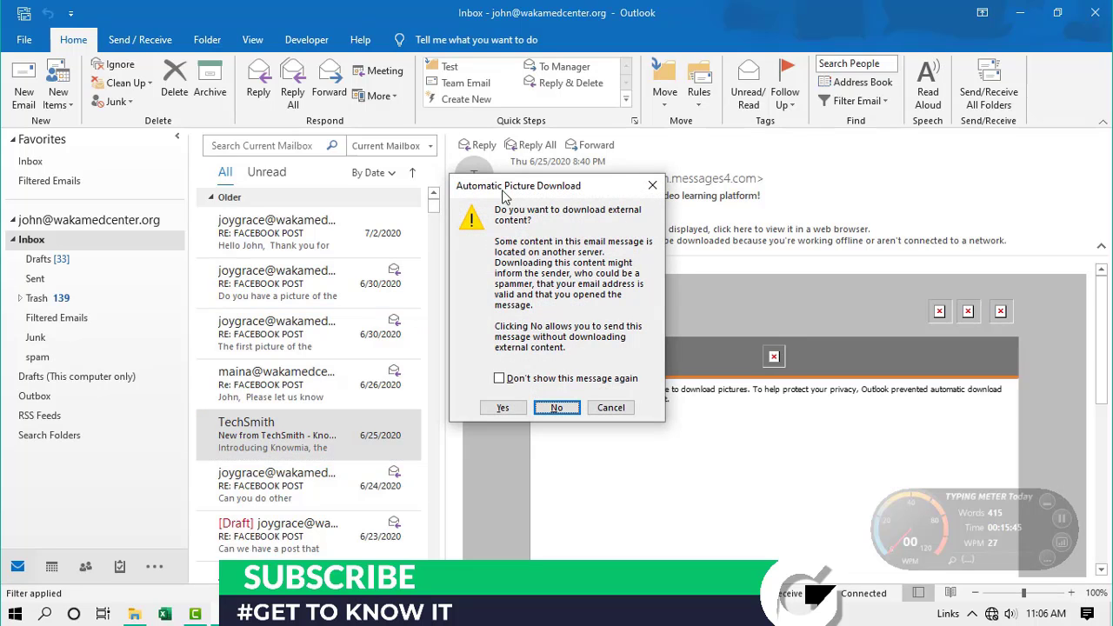
# Step: Dismiss the automatic picture download prompt and close the send/receive progress window
pyautogui.click(652, 185)
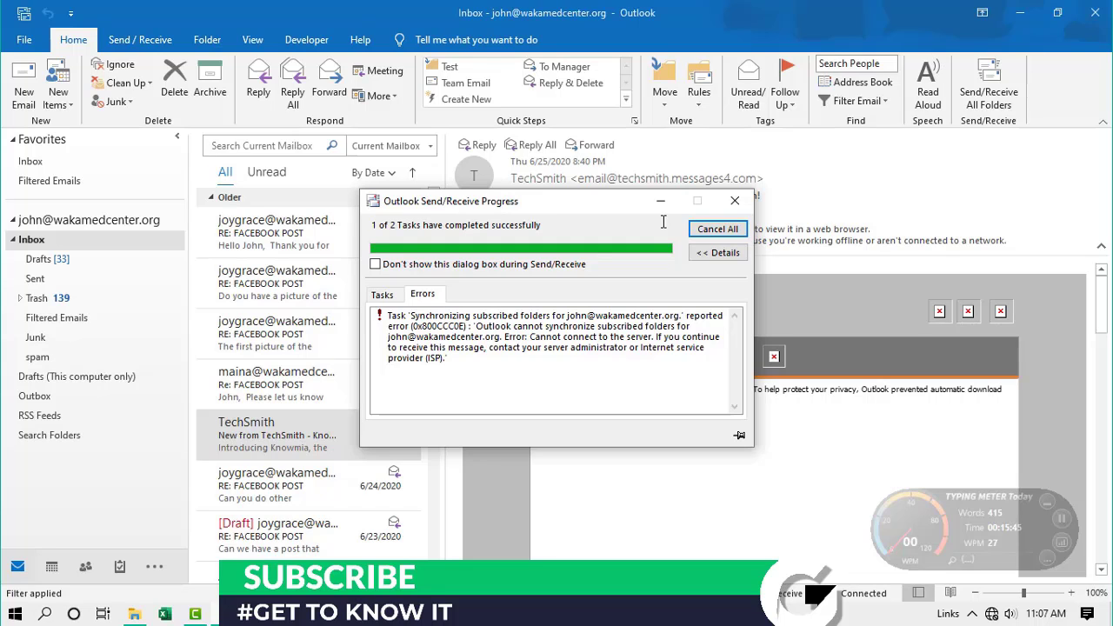
pyautogui.click(735, 201)
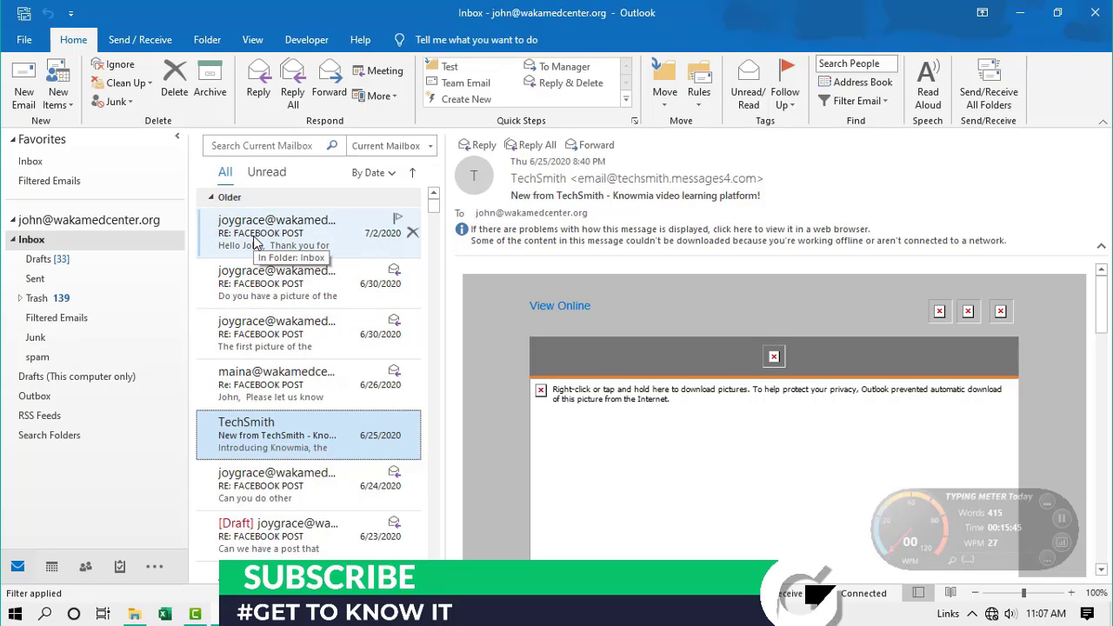
# Step: Create a calendar appointment from the 7/2/2020 FACEBOOK POST email, review its body and location field, and close it without saving
pyautogui.moveTo(254, 241); pyautogui.dragTo(59, 567)
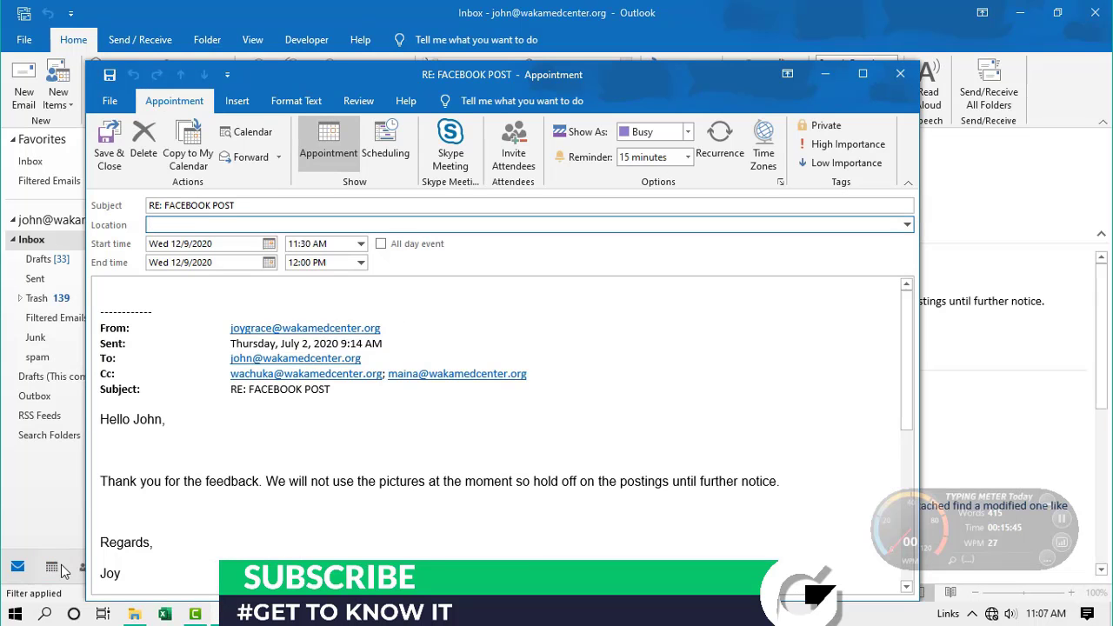
pyautogui.moveTo(97, 419); pyautogui.dragTo(172, 561)
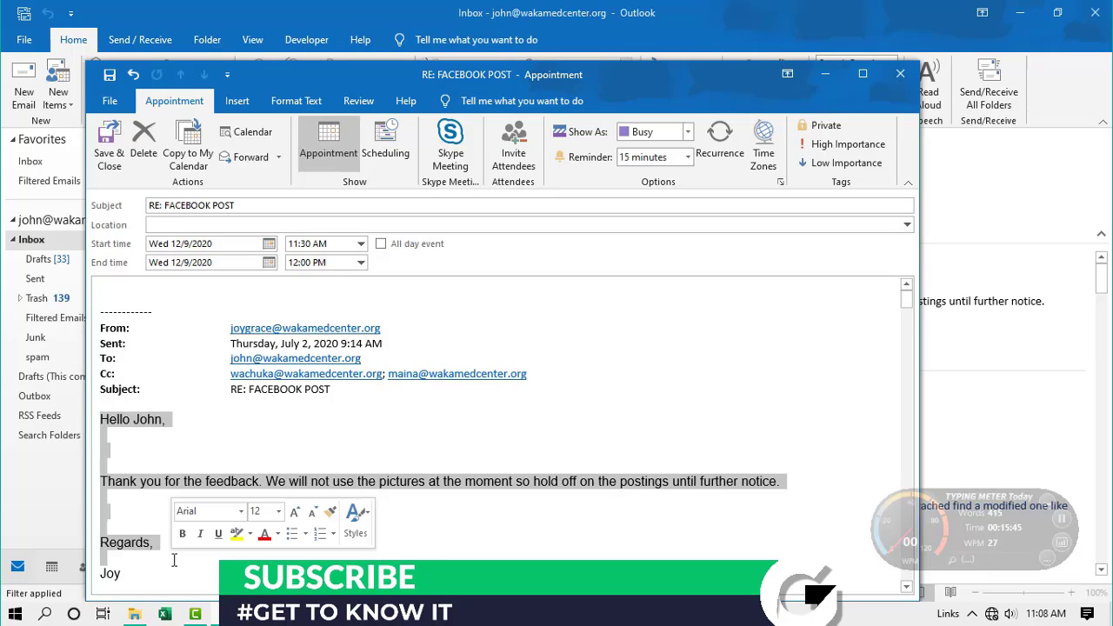
pyautogui.click(171, 225)
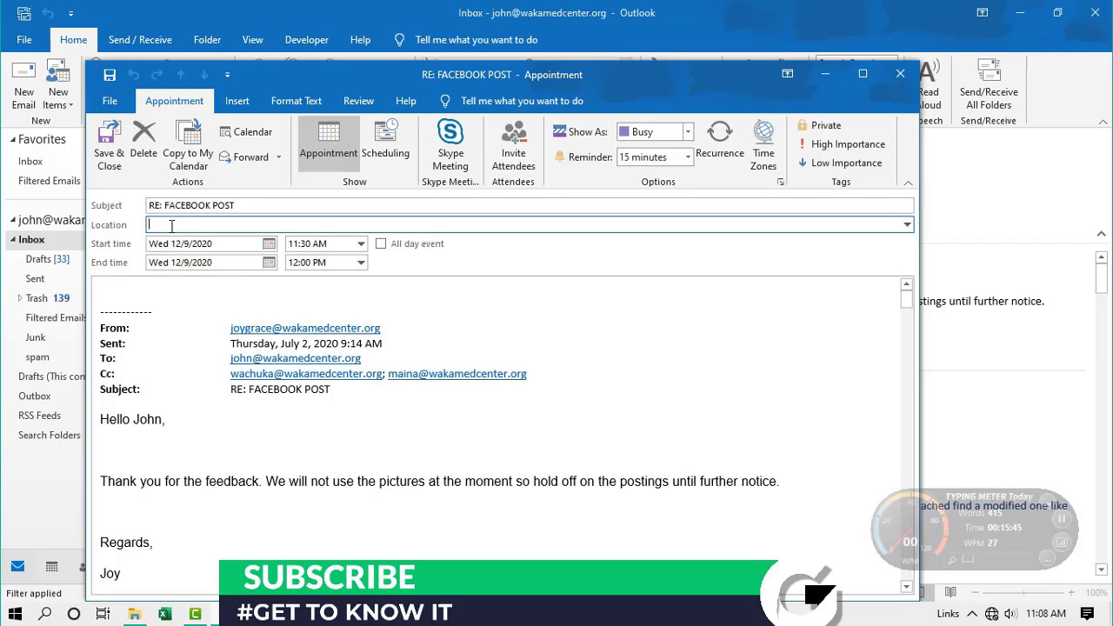
pyautogui.click(897, 76)
pyautogui.click(563, 355)
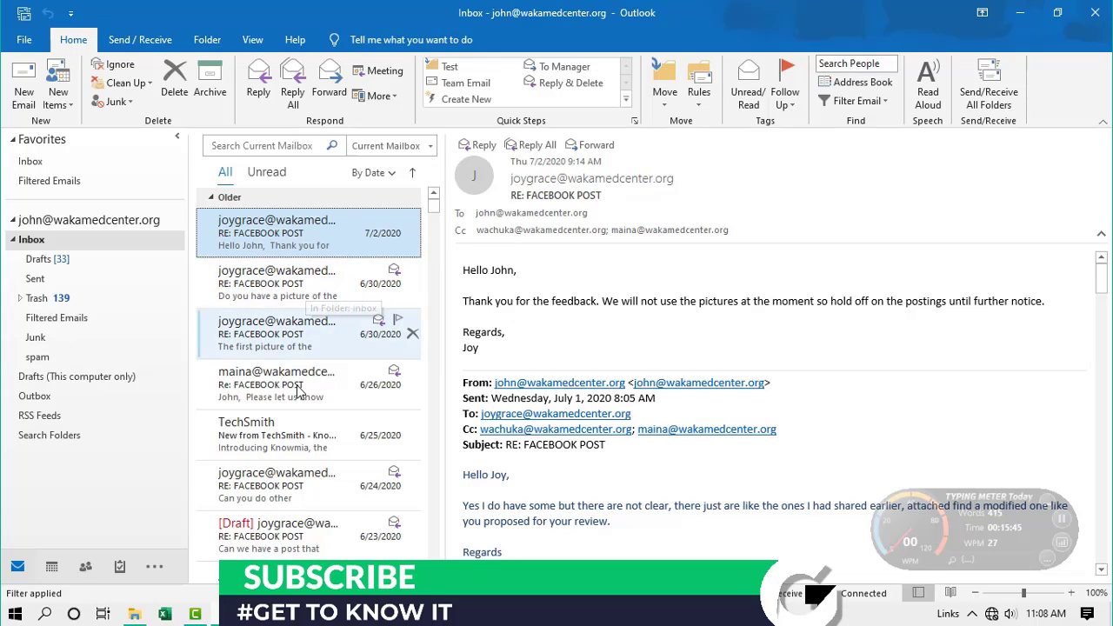
# Step: Create a new contact from the TechSmith email in the Inbox
pyautogui.scroll(-3, 298, 393)
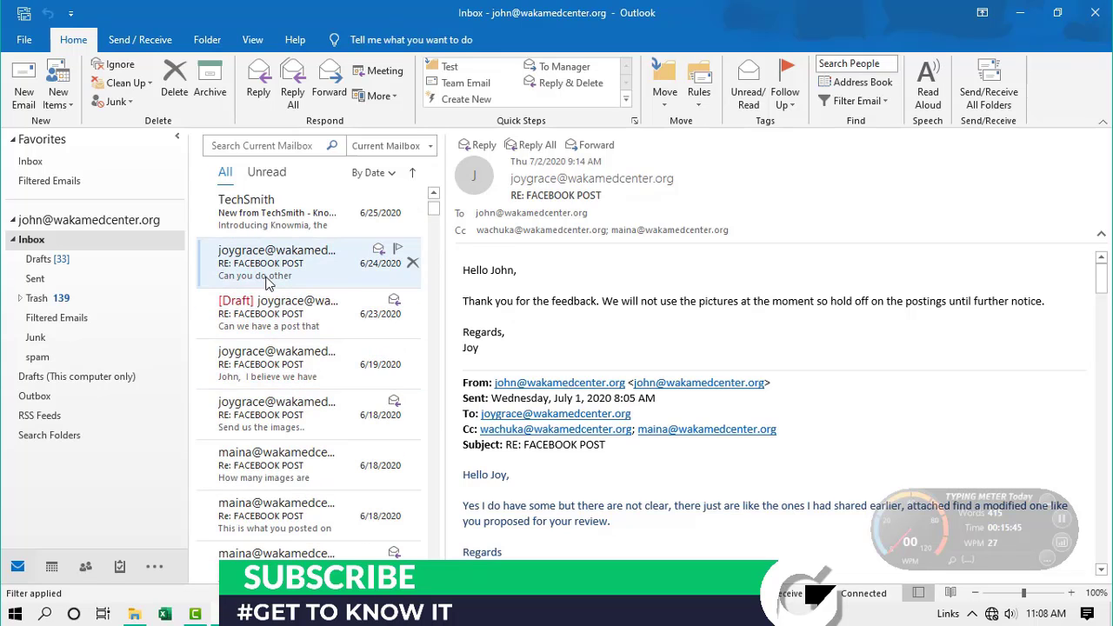
pyautogui.scroll(1, 257, 277)
pyautogui.moveTo(249, 272); pyautogui.dragTo(88, 563)
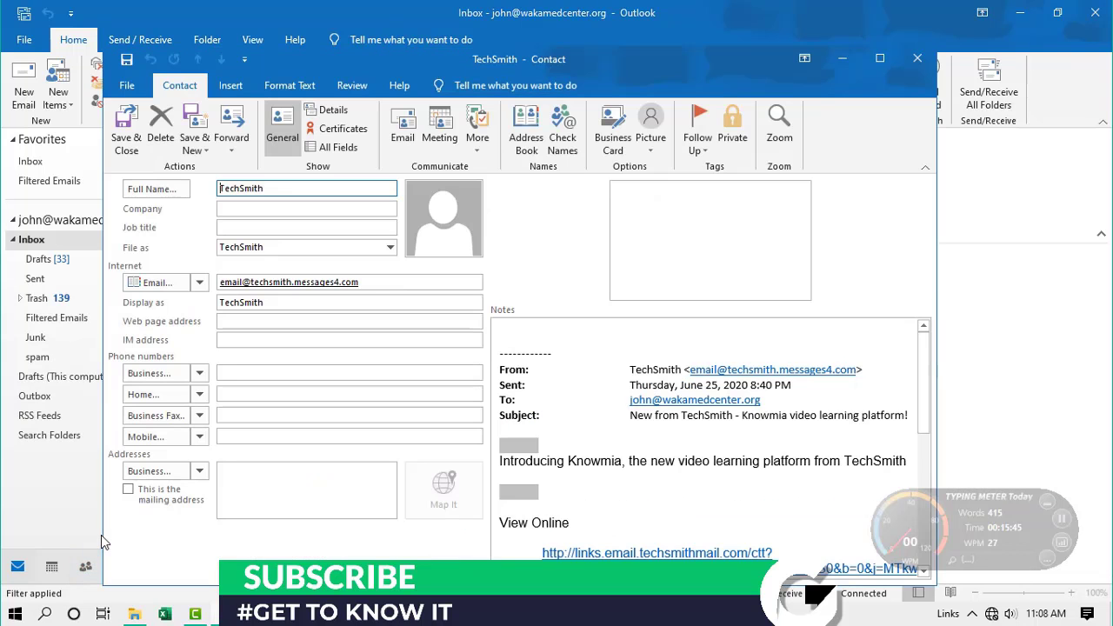
pyautogui.moveTo(604, 53)
pyautogui.mouseDown()
pyautogui.moveTo(674, 64)
pyautogui.moveTo(671, 53)
pyautogui.moveTo(623, 49)
pyautogui.mouseUp()
# Step: Go through the contact form's full name, company, IM address, home phone and business fax fields without filling them in
pyautogui.click(298, 186)
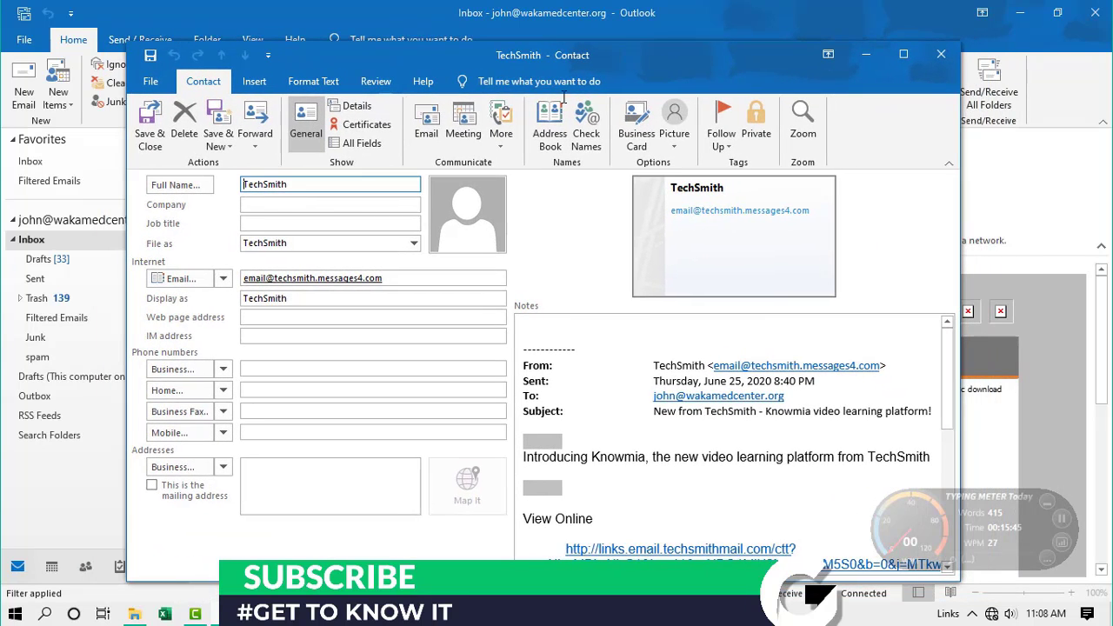
pyautogui.click(304, 207)
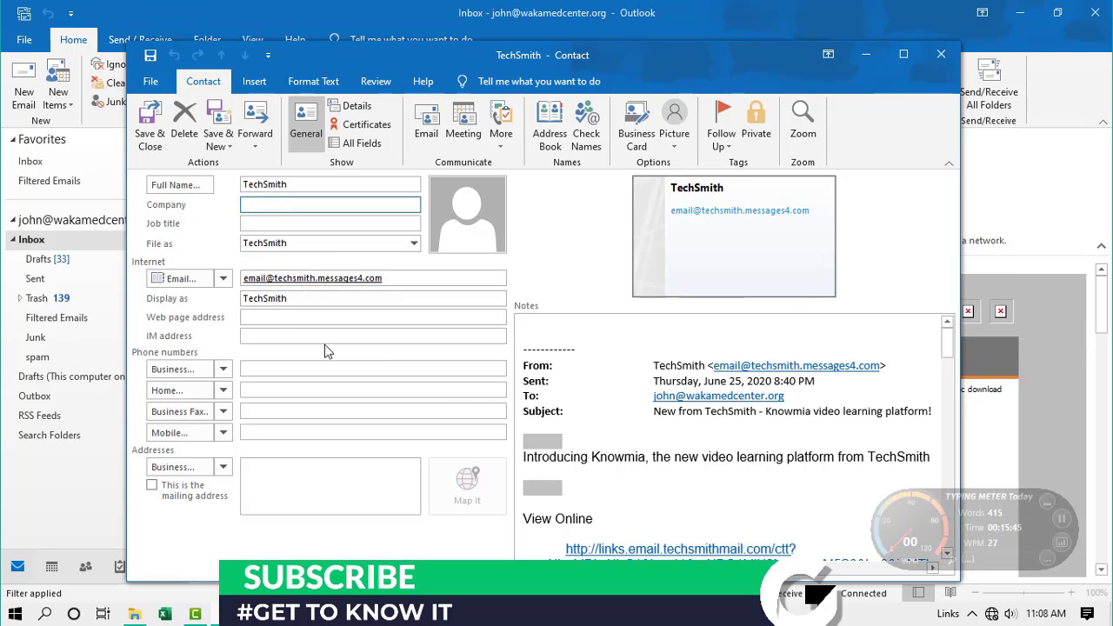
pyautogui.click(293, 334)
pyautogui.click(265, 390)
pyautogui.click(262, 410)
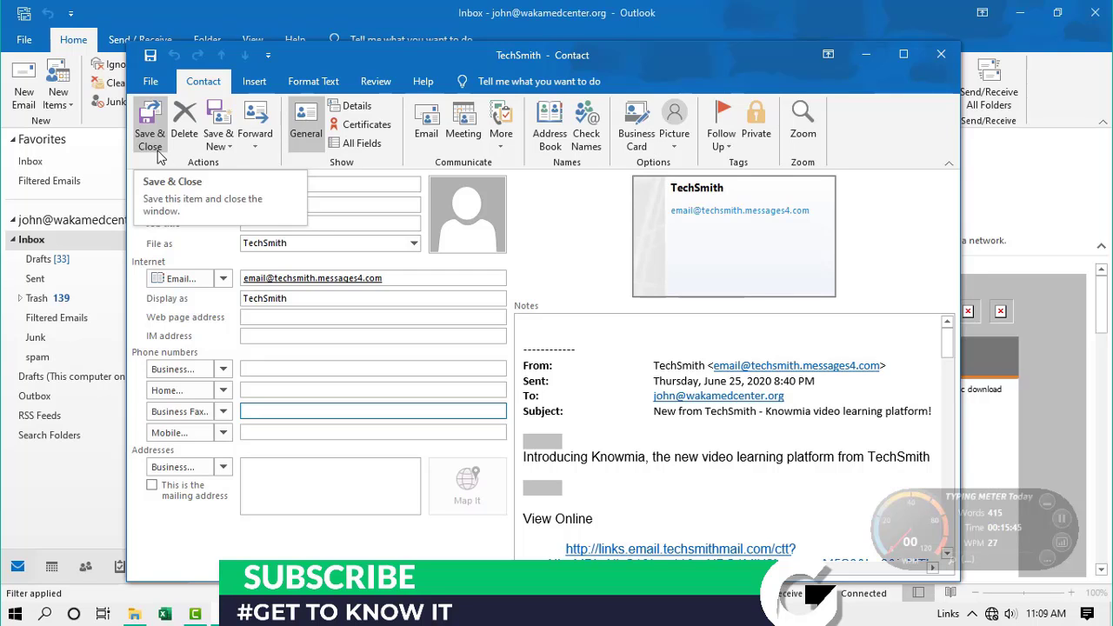
# Step: Look through the email content copied into the TechSmith contact's notes, down to the company's address details
pyautogui.scroll(-5, 644, 427)
pyautogui.scroll(-10, 644, 428)
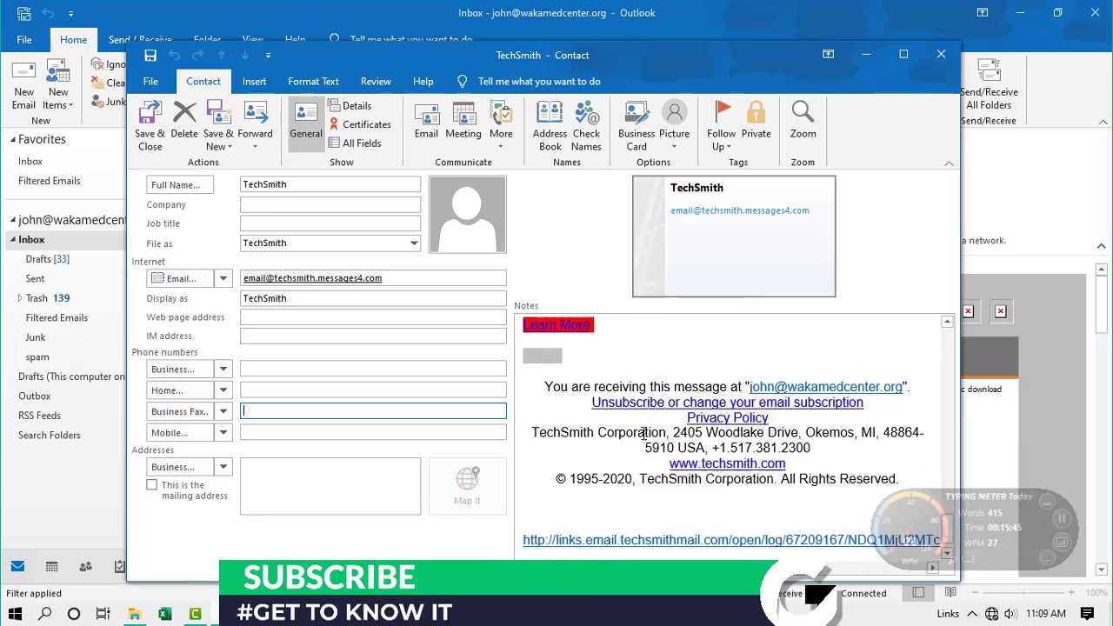
pyautogui.scroll(10, 644, 433)
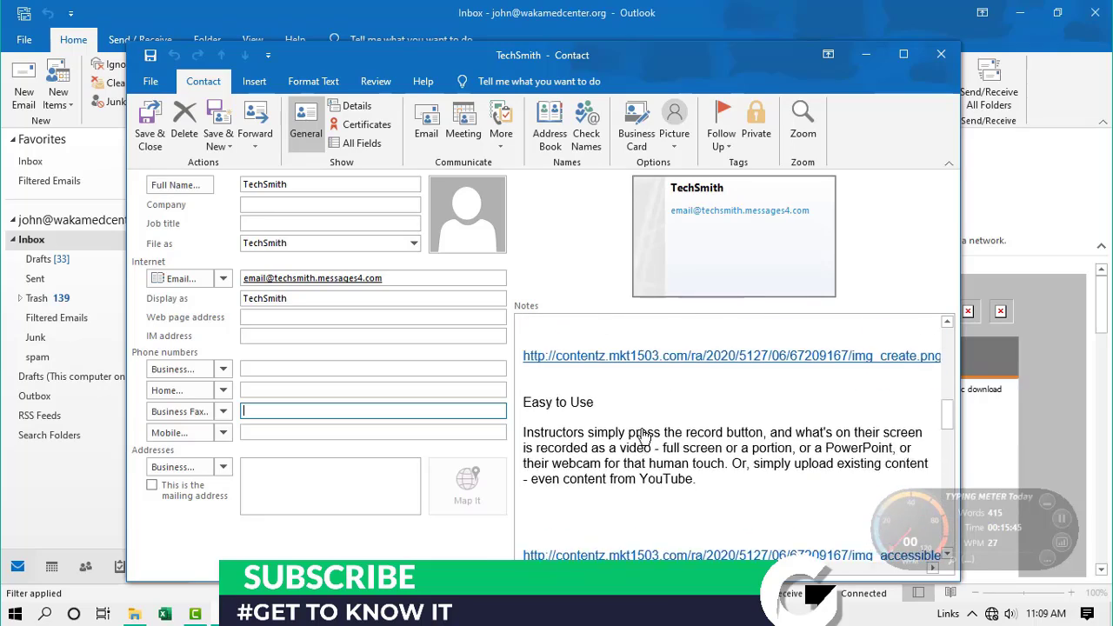
pyautogui.scroll(5, 644, 435)
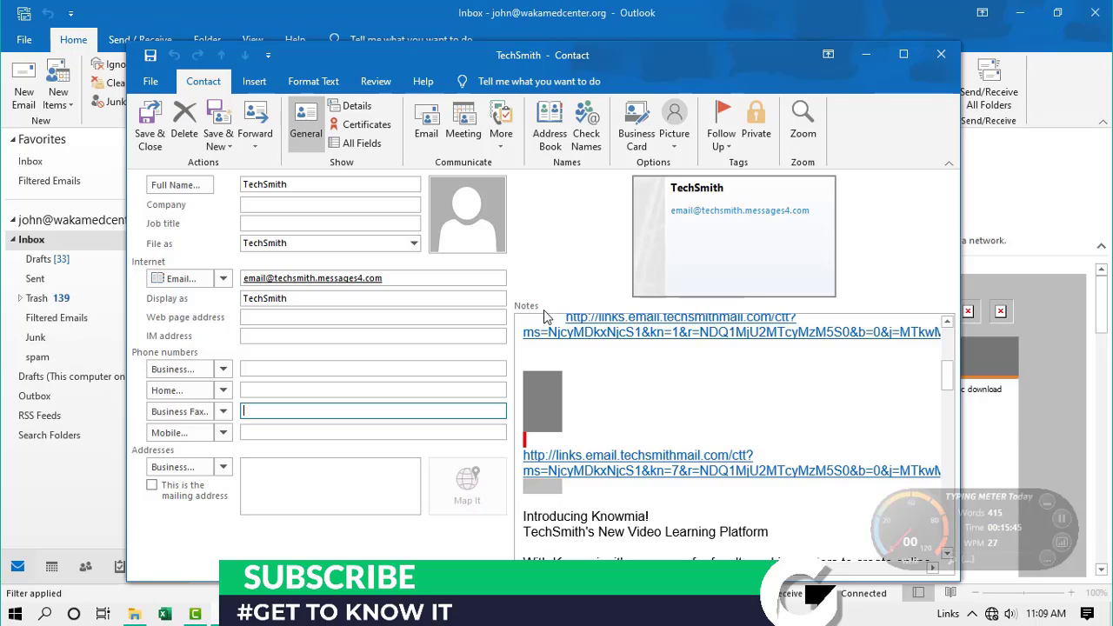
pyautogui.scroll(5, 638, 409)
pyautogui.scroll(-10, 637, 409)
pyautogui.scroll(-10, 637, 409)
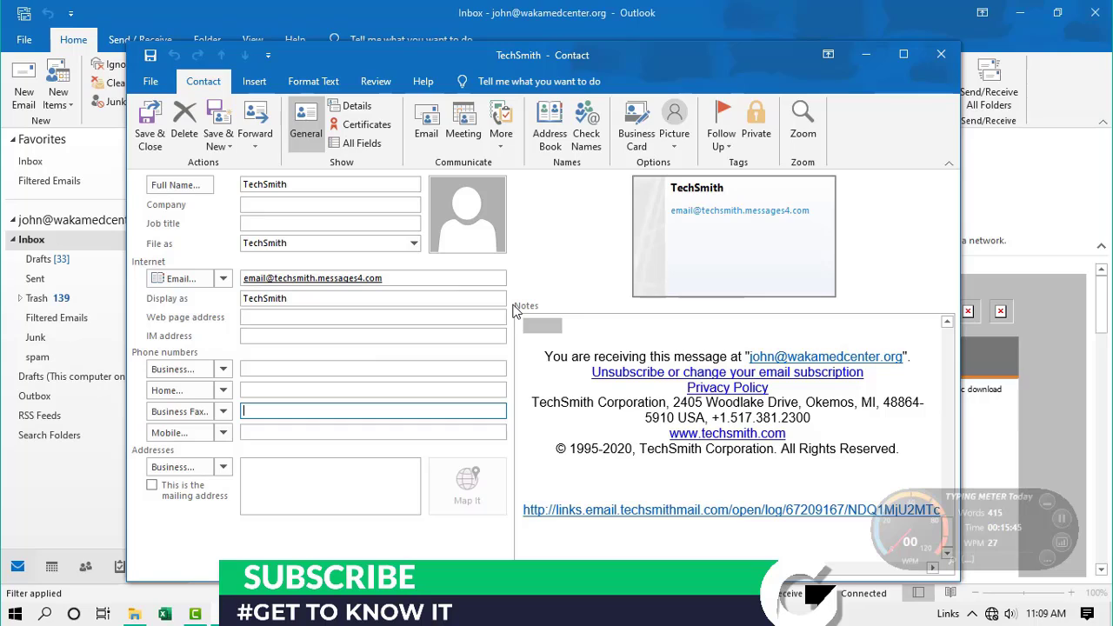
# Step: Close the TechSmith contact form and discard its changes
pyautogui.click(943, 55)
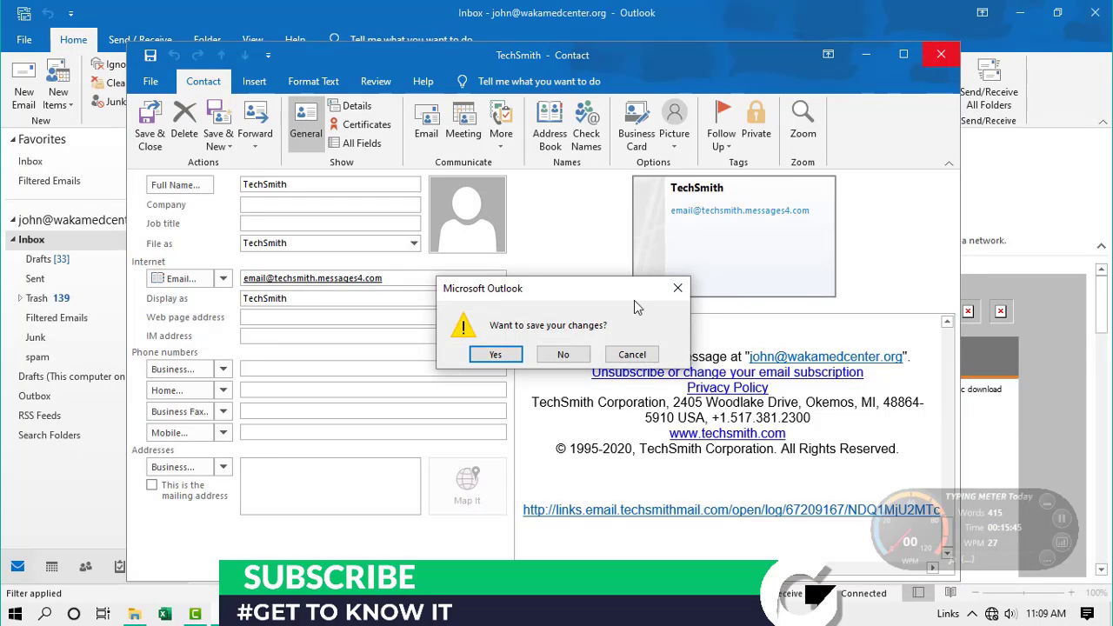
pyautogui.click(556, 348)
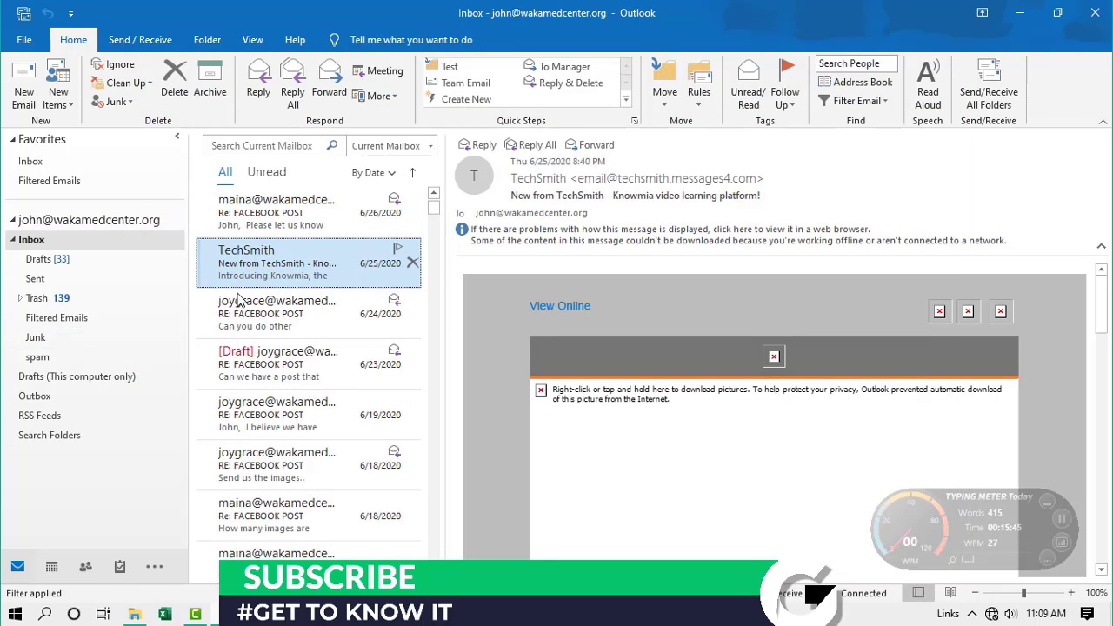
# Step: Create a task from the 6/25/2020 TechSmith email in the Inbox, and close it without saving
pyautogui.moveTo(248, 273); pyautogui.dragTo(126, 568)
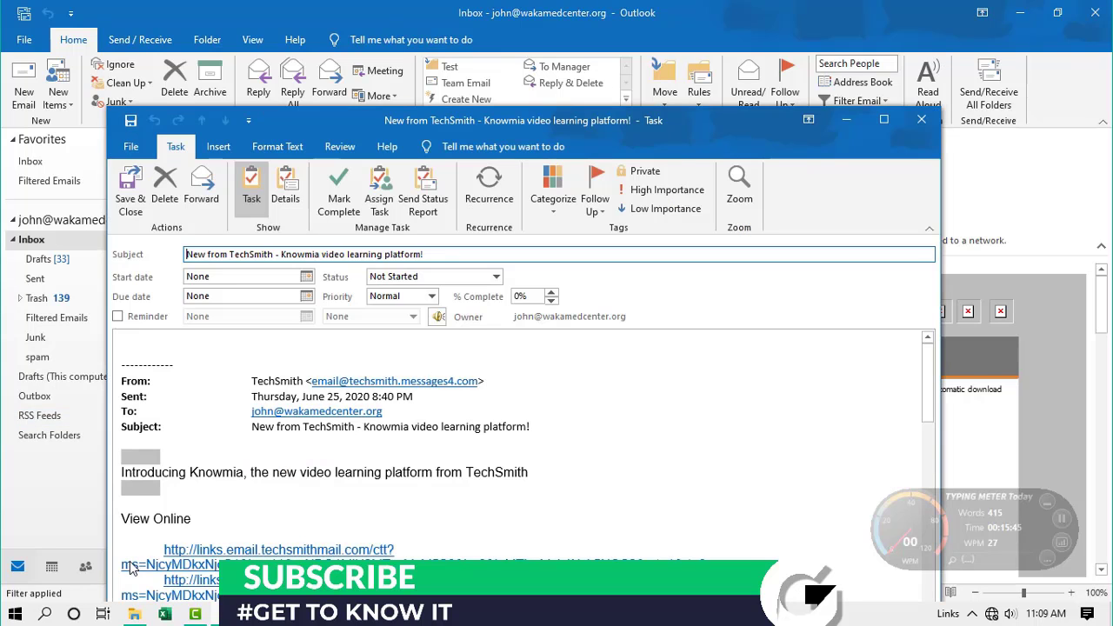
pyautogui.moveTo(709, 131); pyautogui.dragTo(735, 69)
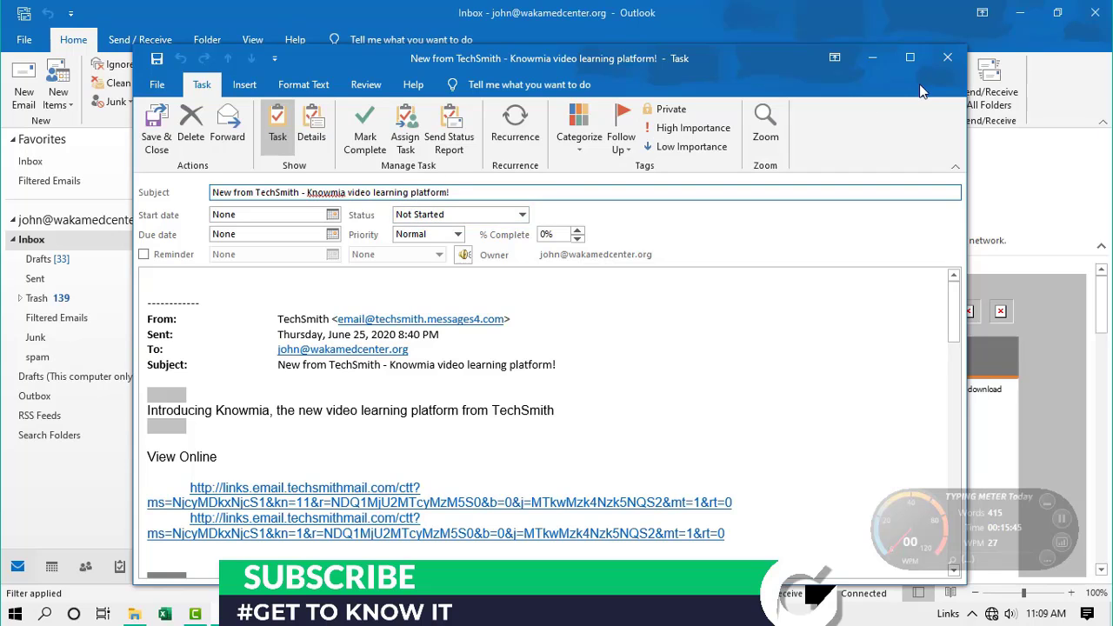
pyautogui.click(948, 58)
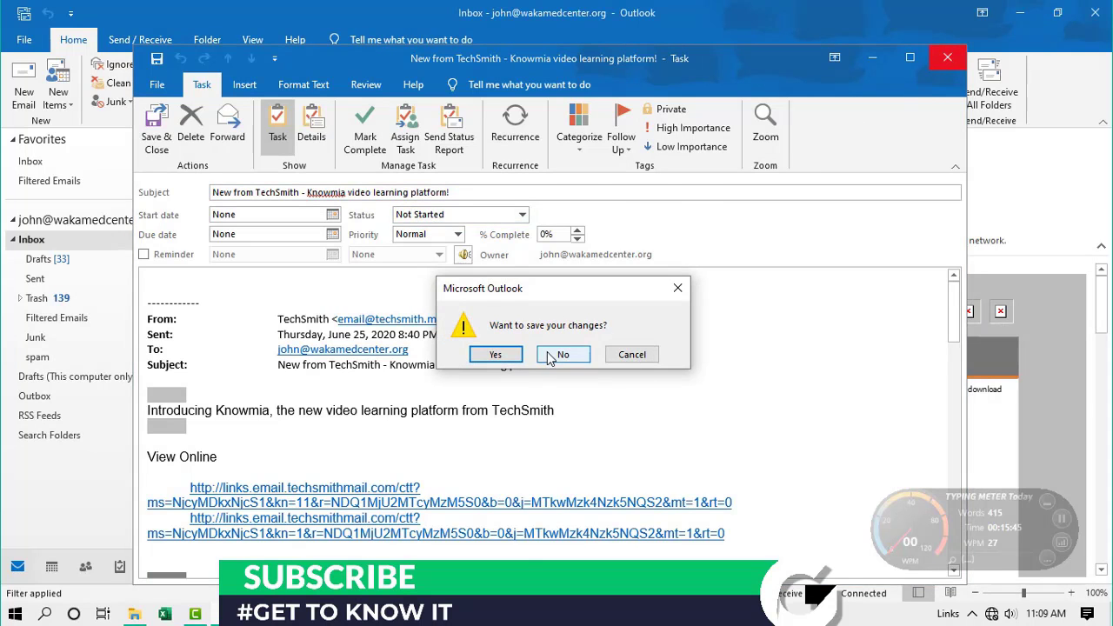
pyautogui.click(546, 359)
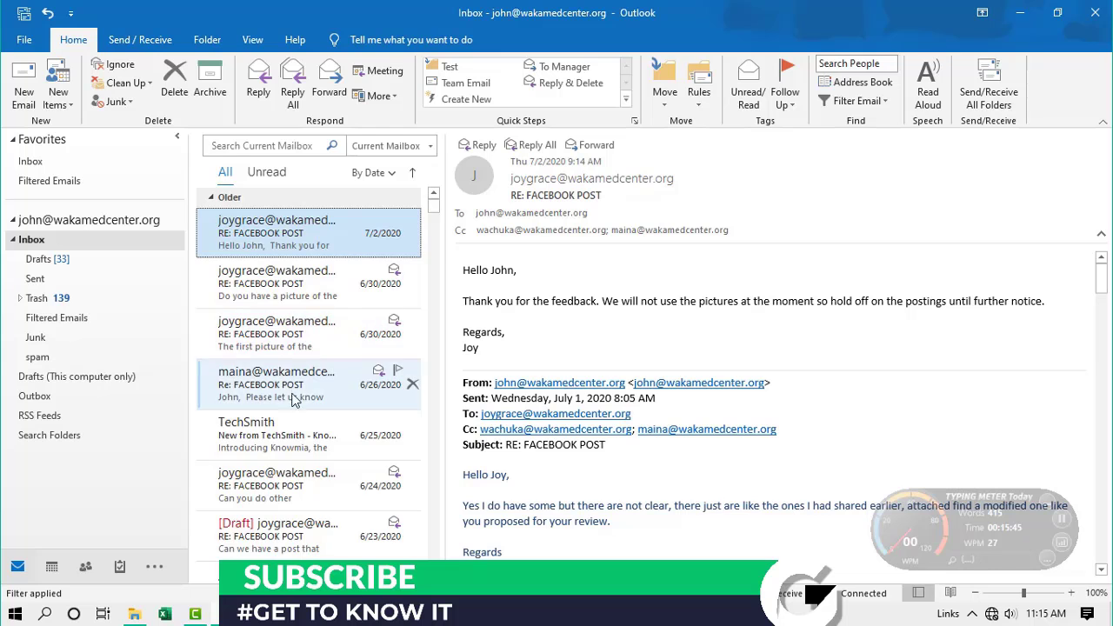
# Step: Create a contact from the 6/17/2020 TechSmith email in the Inbox and save it
pyautogui.scroll(-3, 305, 405)
pyautogui.scroll(-12, 304, 404)
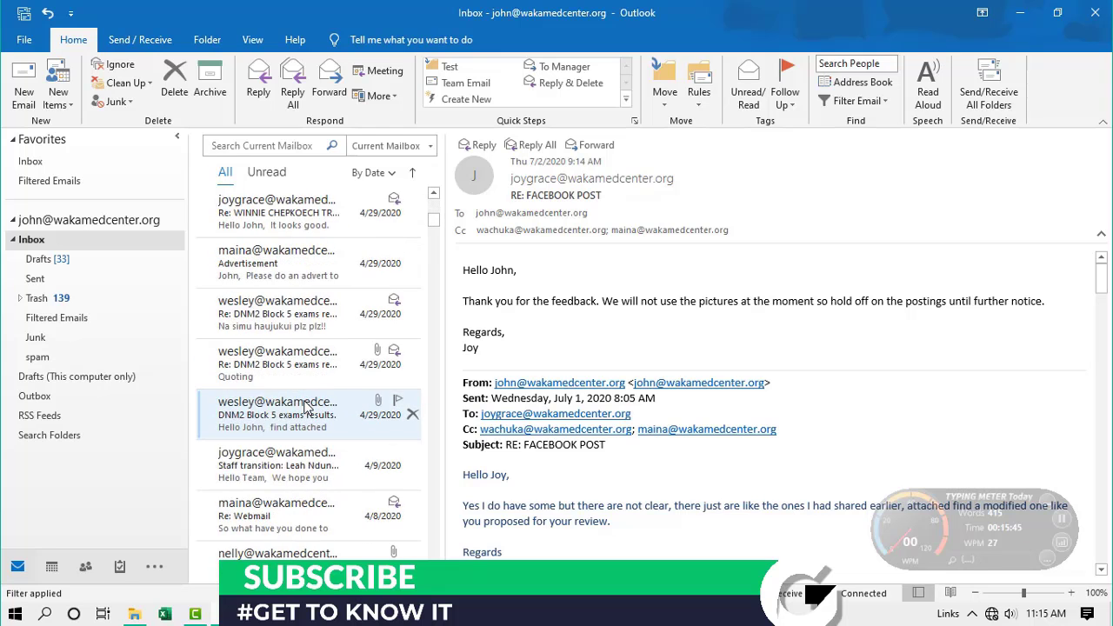
pyautogui.scroll(-6, 304, 407)
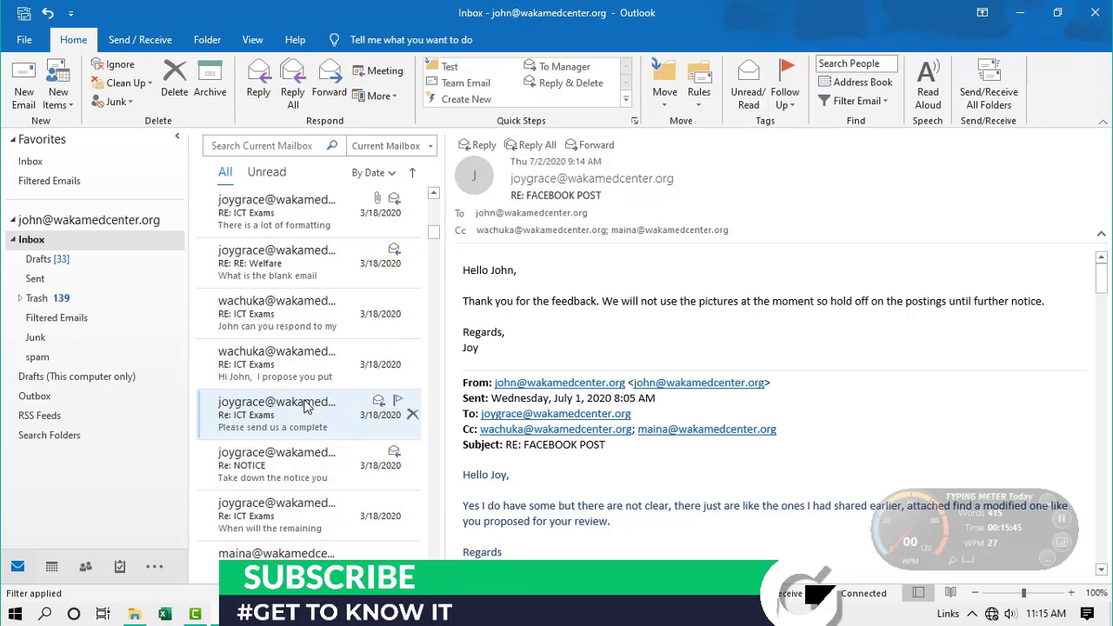
pyautogui.moveTo(434, 235); pyautogui.dragTo(433, 200)
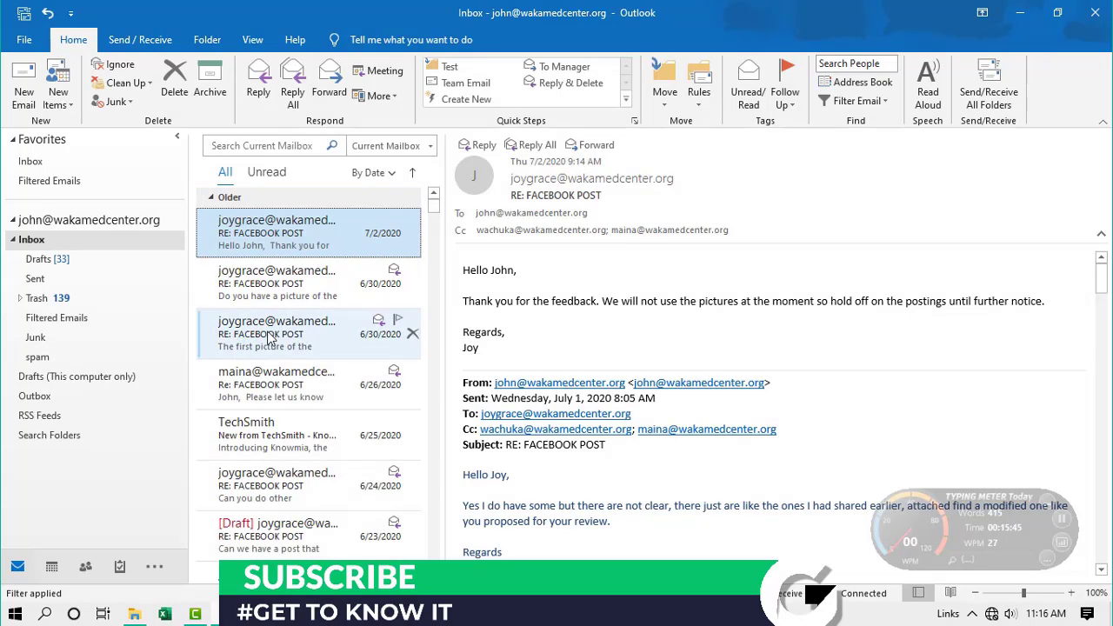
pyautogui.scroll(-2, 292, 439)
pyautogui.scroll(-2, 292, 439)
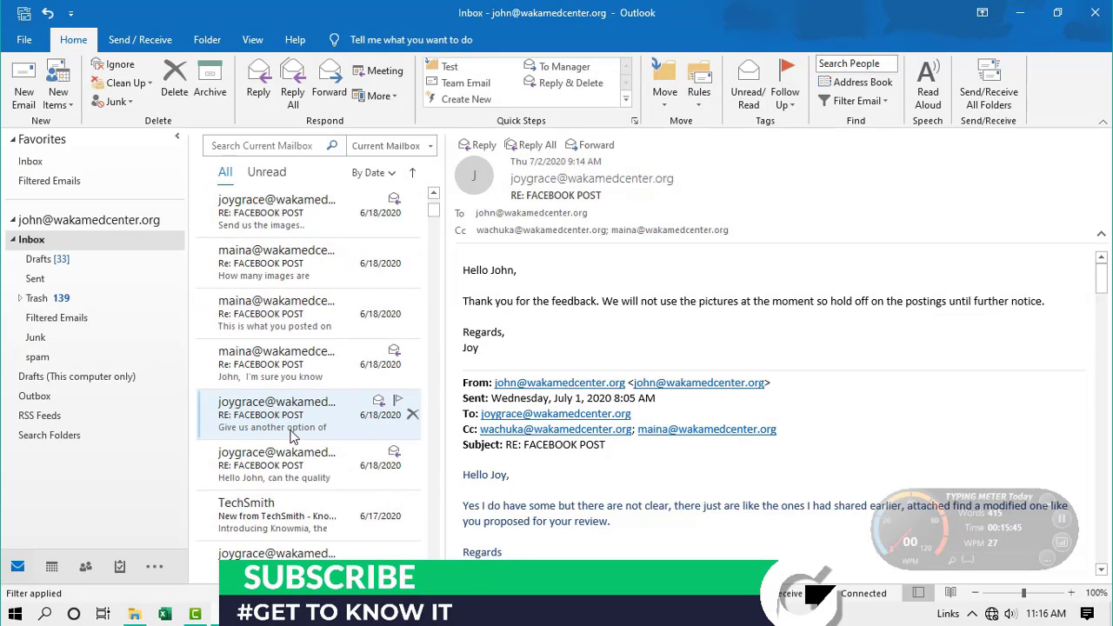
pyautogui.scroll(-1, 292, 438)
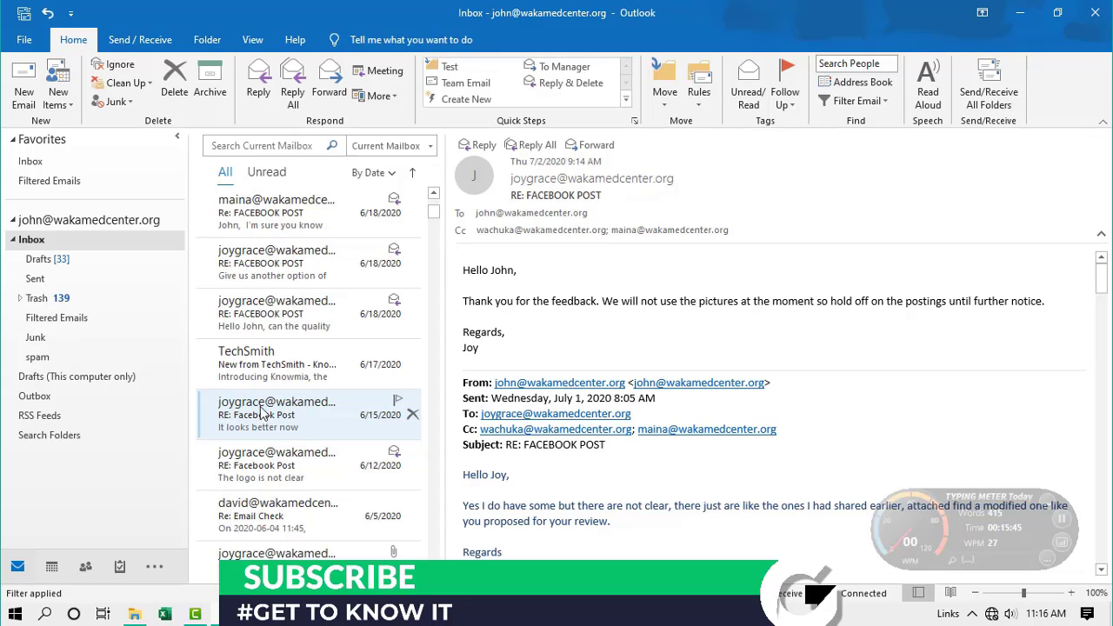
pyautogui.moveTo(247, 363); pyautogui.dragTo(86, 567)
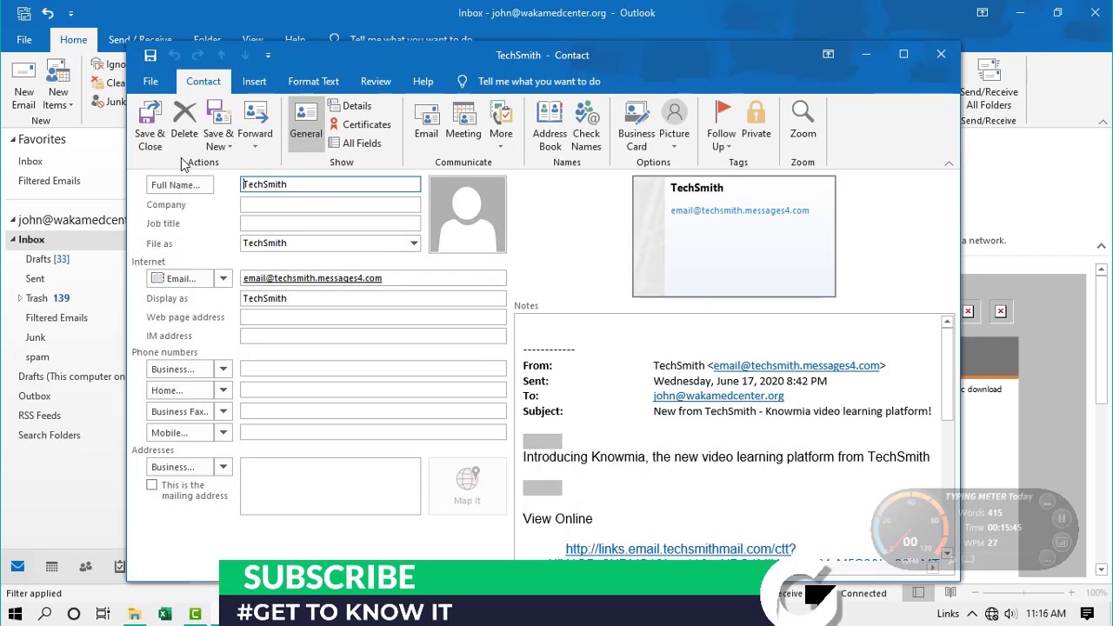
pyautogui.click(149, 132)
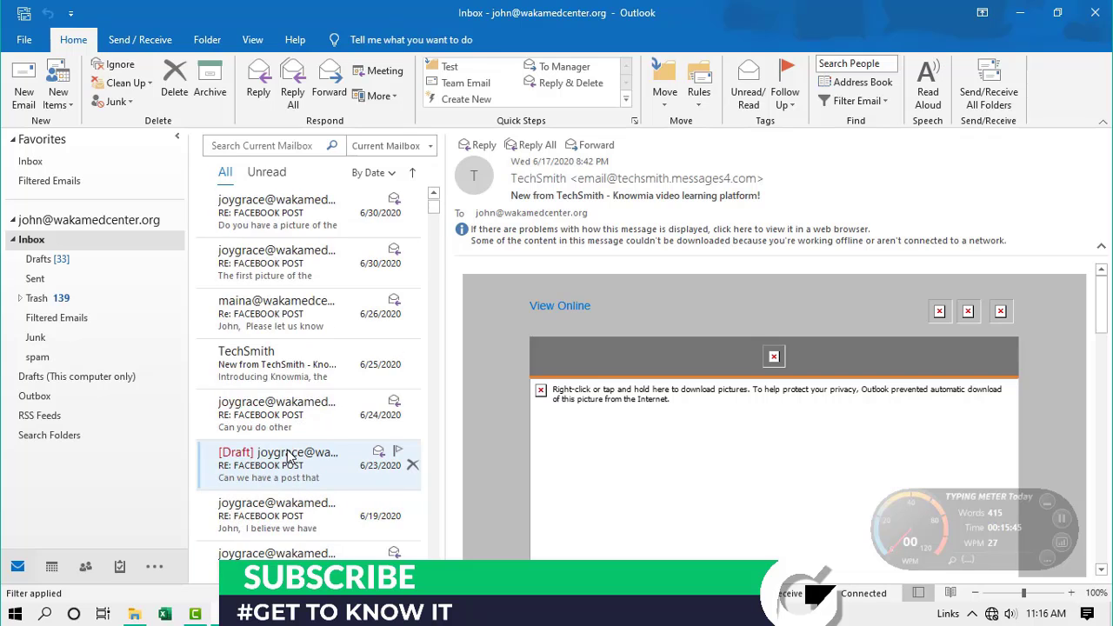
# Step: Create and save a contact from the 6/18/2020 FACEBOOK POST email that begins "This is what you posted on Monday."
pyautogui.scroll(-3, 289, 456)
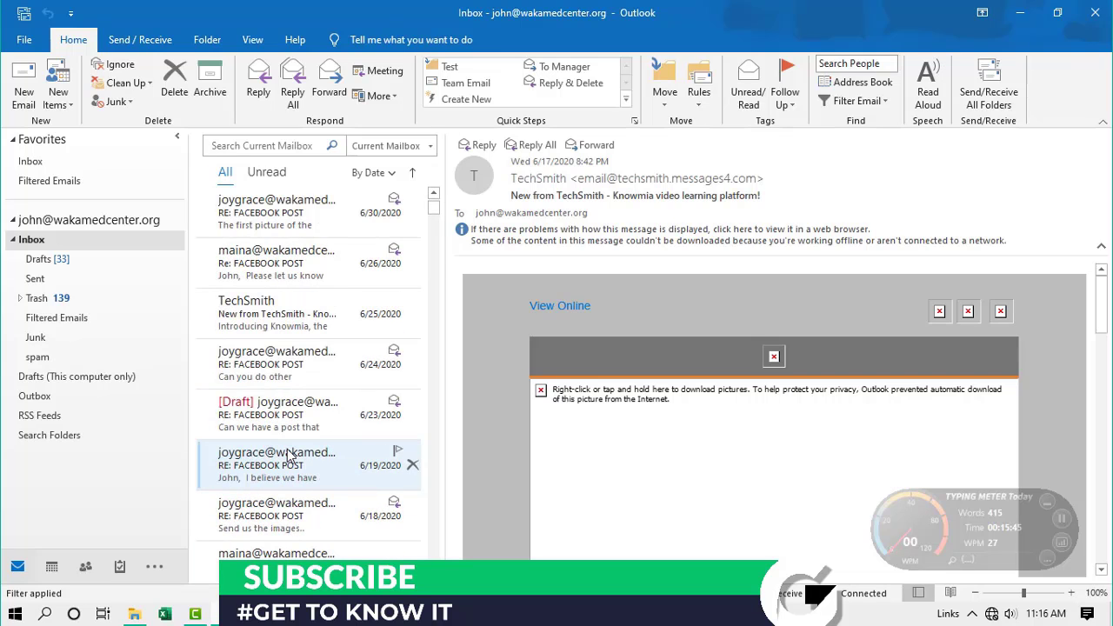
pyautogui.scroll(-1, 290, 456)
pyautogui.moveTo(272, 511); pyautogui.dragTo(87, 567)
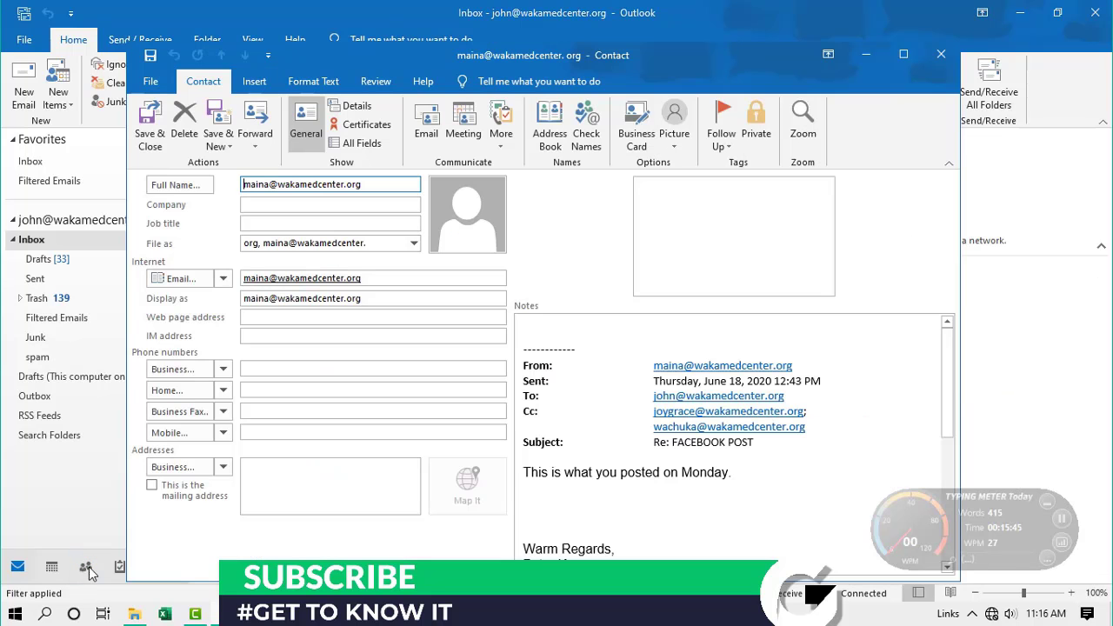
pyautogui.click(150, 130)
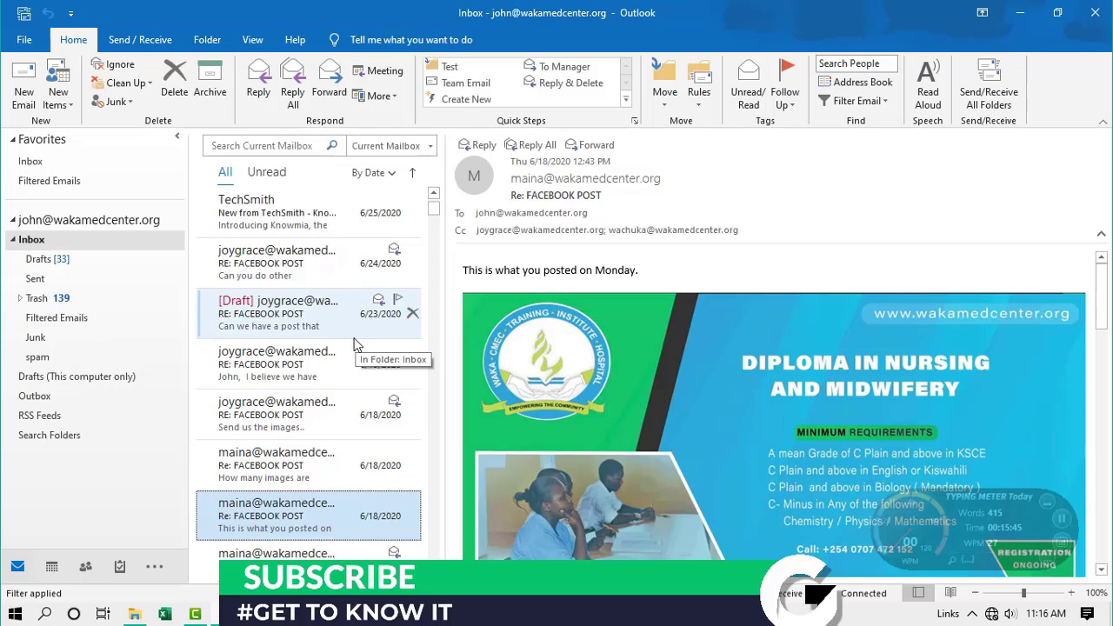
# Step: Set up the Team Email quick step with both address book contacts as new message recipients, and save it
pyautogui.scroll(3, 357, 313)
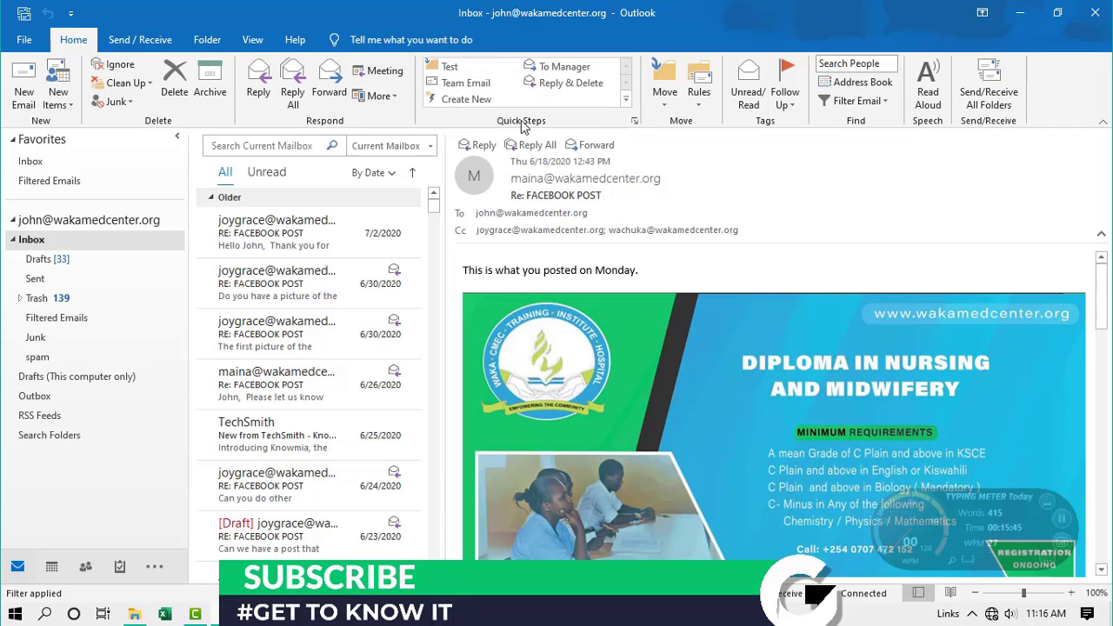
pyautogui.click(459, 87)
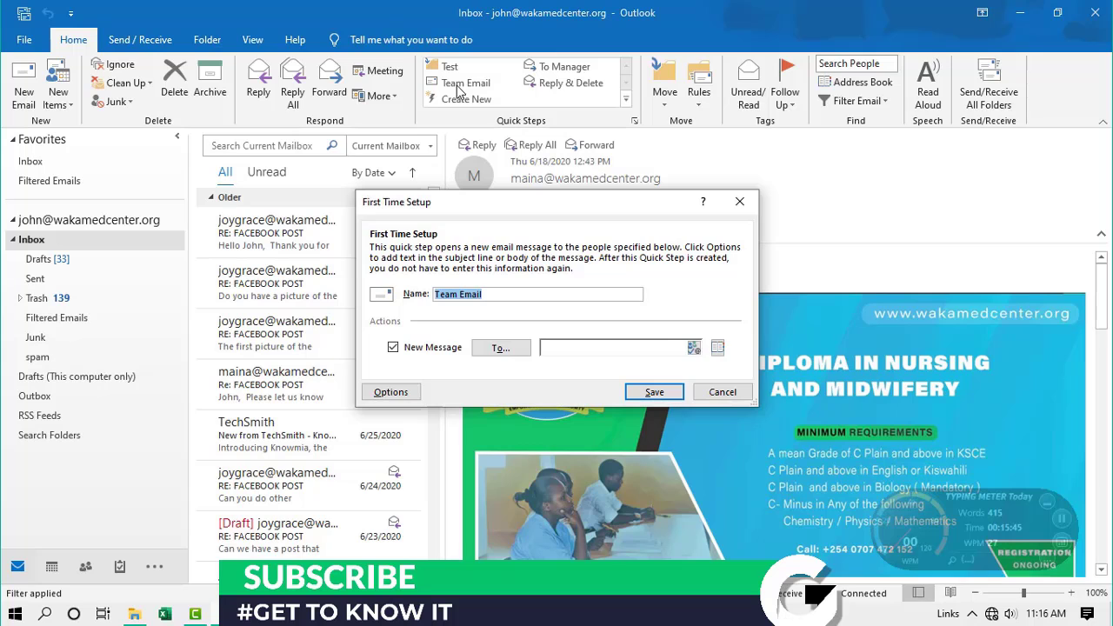
pyautogui.moveTo(541, 203); pyautogui.dragTo(510, 91)
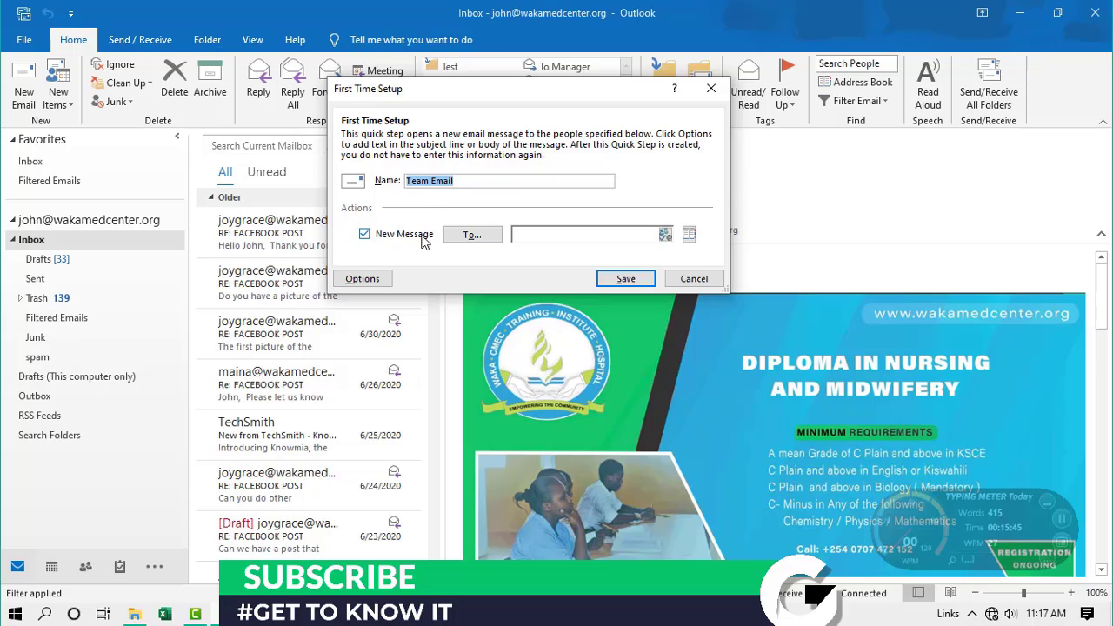
pyautogui.click(689, 236)
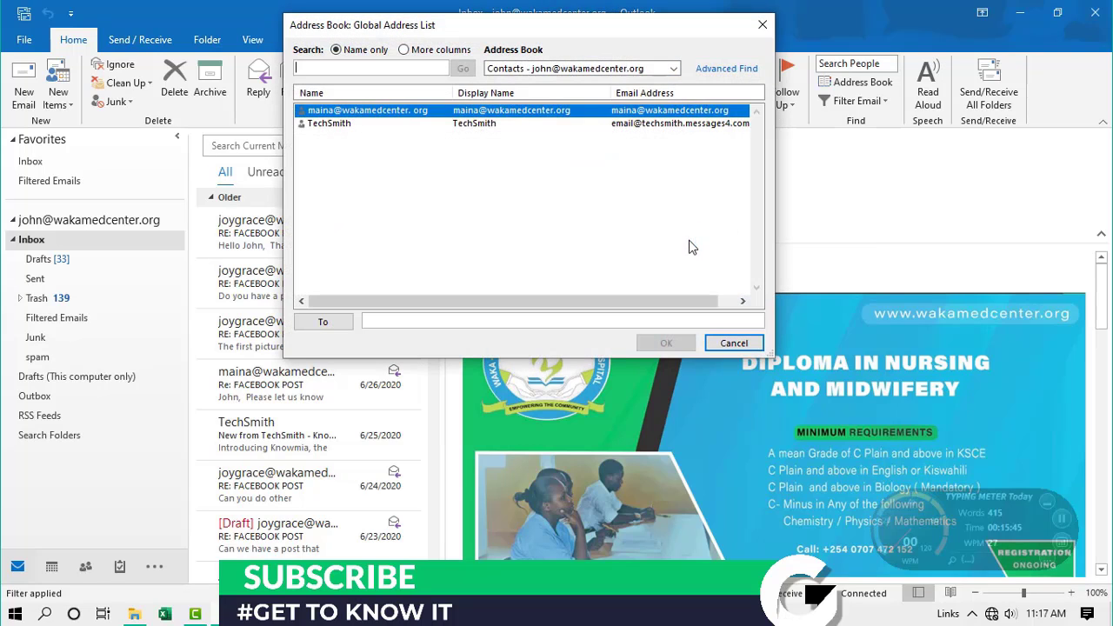
pyautogui.keyDown('ctrl'); pyautogui.click(335, 124); pyautogui.keyUp('ctrl')
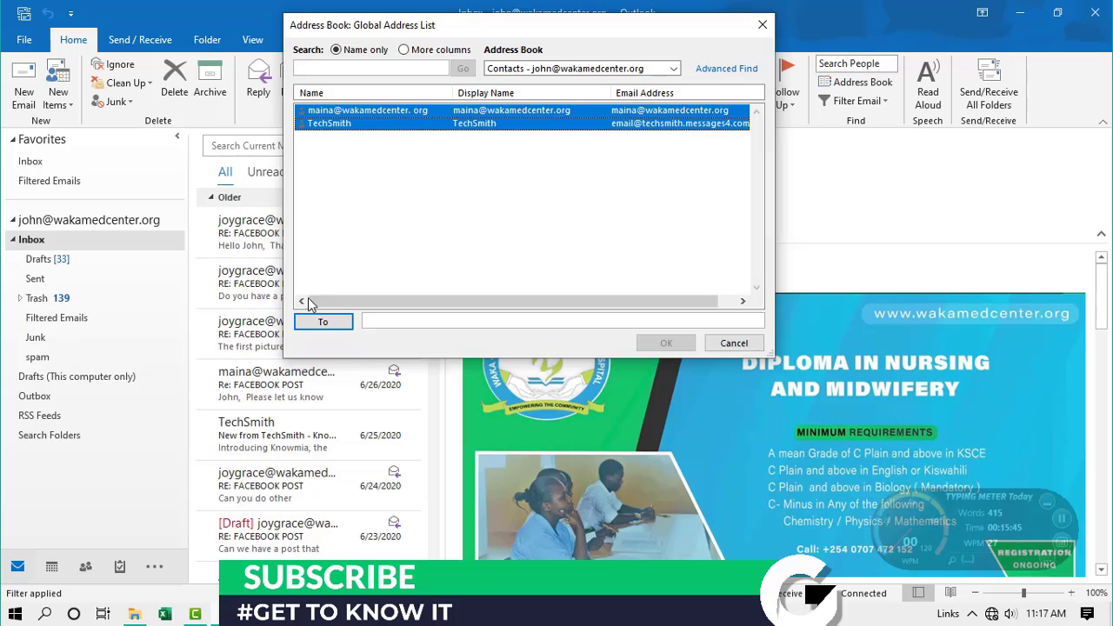
pyautogui.click(324, 324)
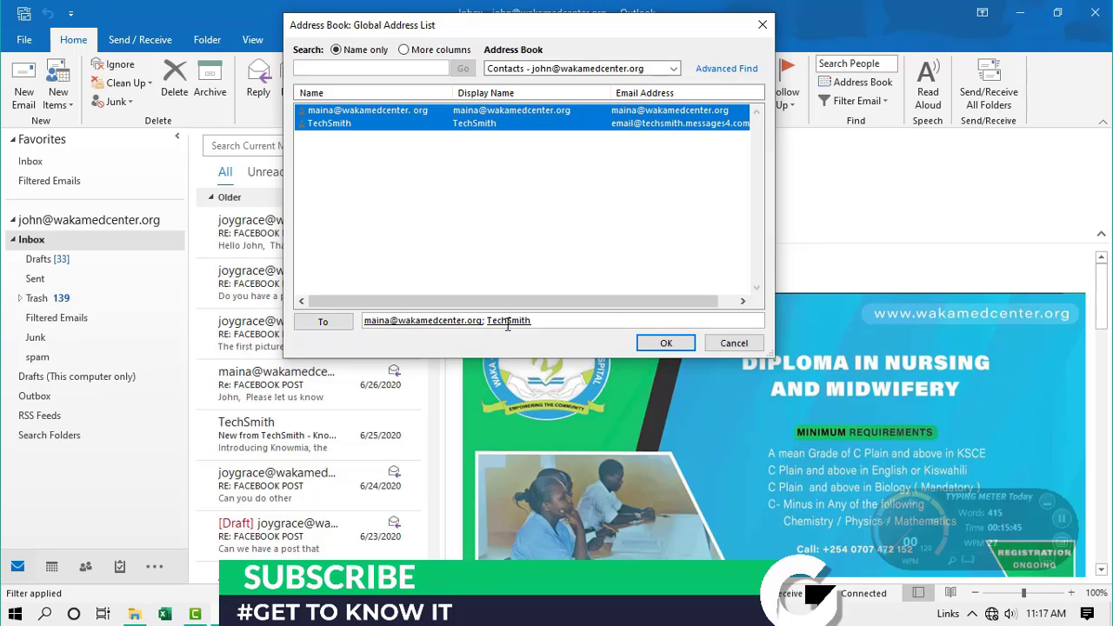
pyautogui.click(639, 348)
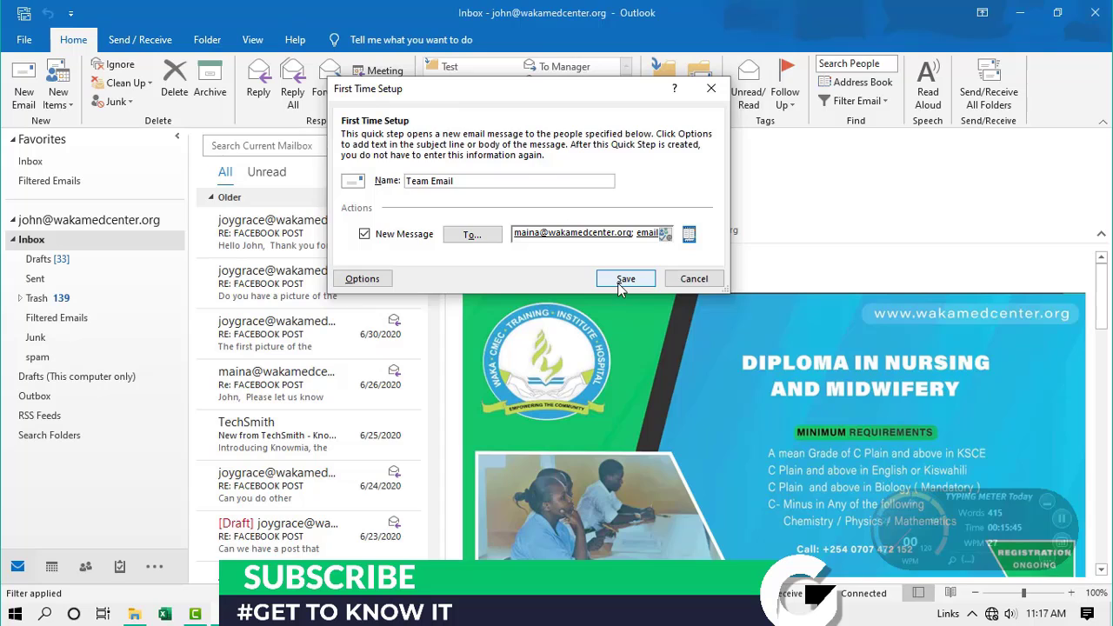
pyautogui.click(623, 280)
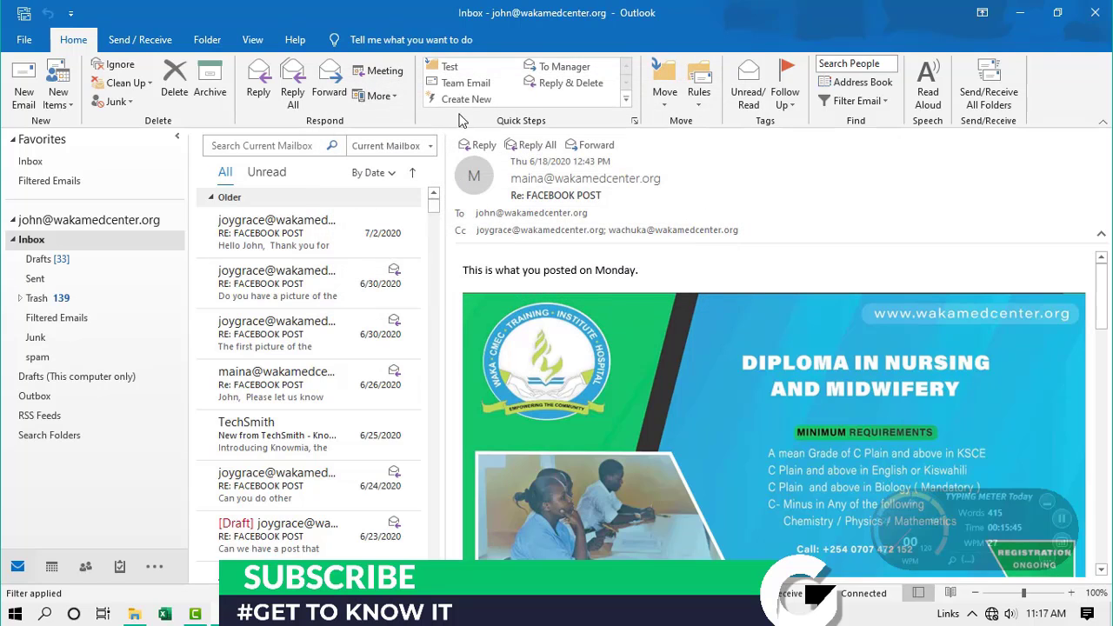
# Step: Start a new message with the Team Email quick step and remove TechSmith from its recipients
pyautogui.moveTo(474, 177)
pyautogui.click(465, 83)
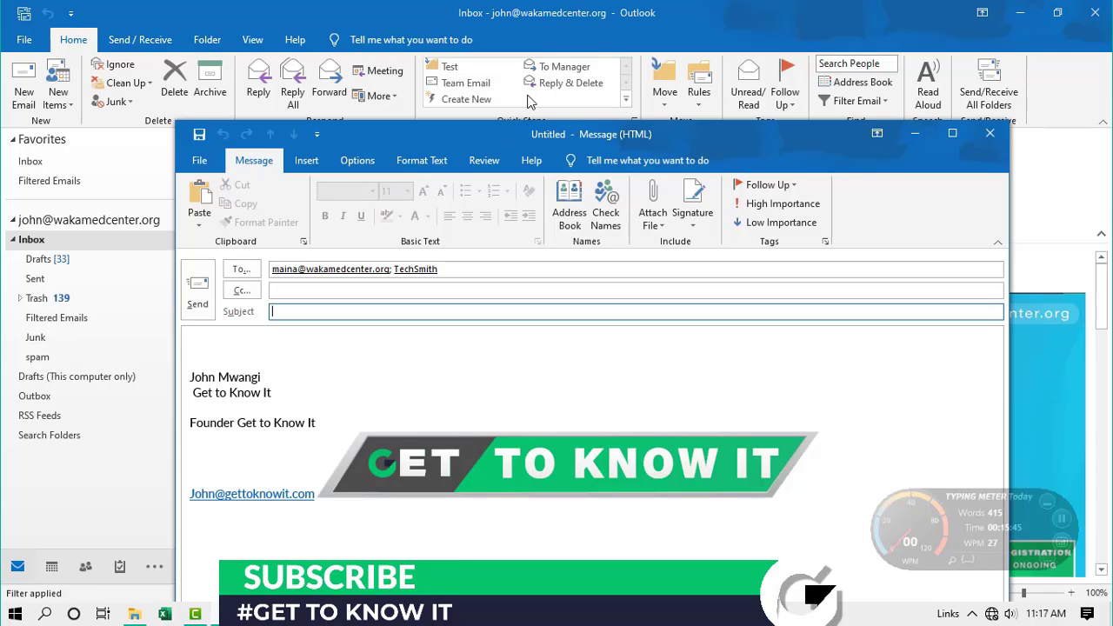
pyautogui.moveTo(513, 142); pyautogui.dragTo(624, 54)
pyautogui.click(515, 197)
pyautogui.click(588, 193)
pyautogui.press('BackSpace')
pyautogui.press('BackSpace')
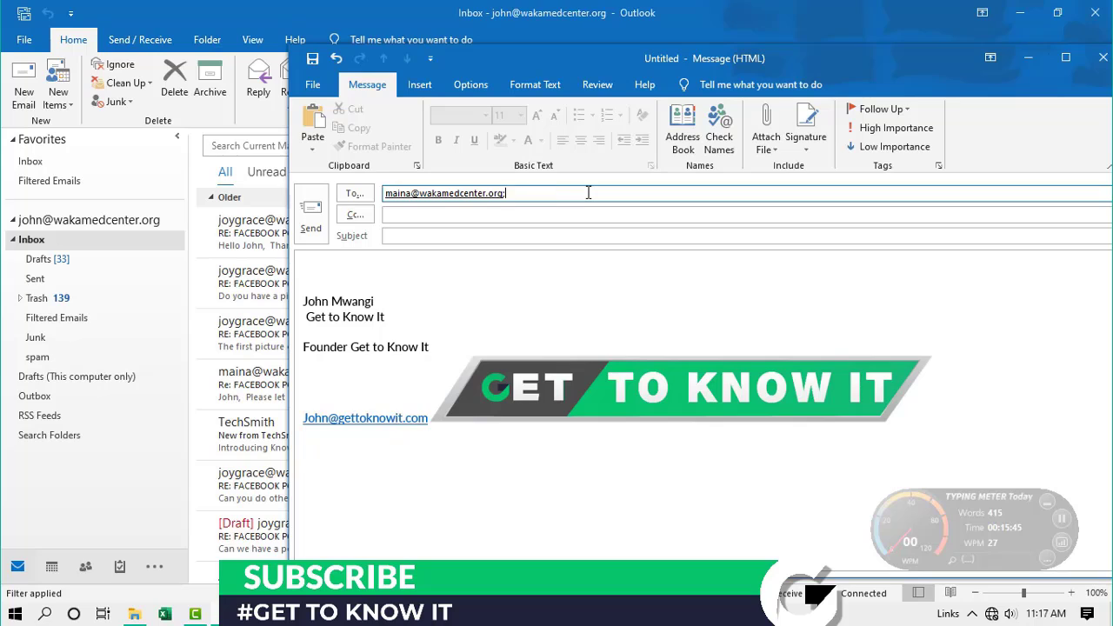
pyautogui.hotkey('ctrl', 'z')
pyautogui.press('BackSpace')
# Step: Go through the message's Cc, Subject and body areas without filling them in, and close the message without saving
pyautogui.click(508, 217)
pyautogui.click(458, 239)
pyautogui.click(393, 271)
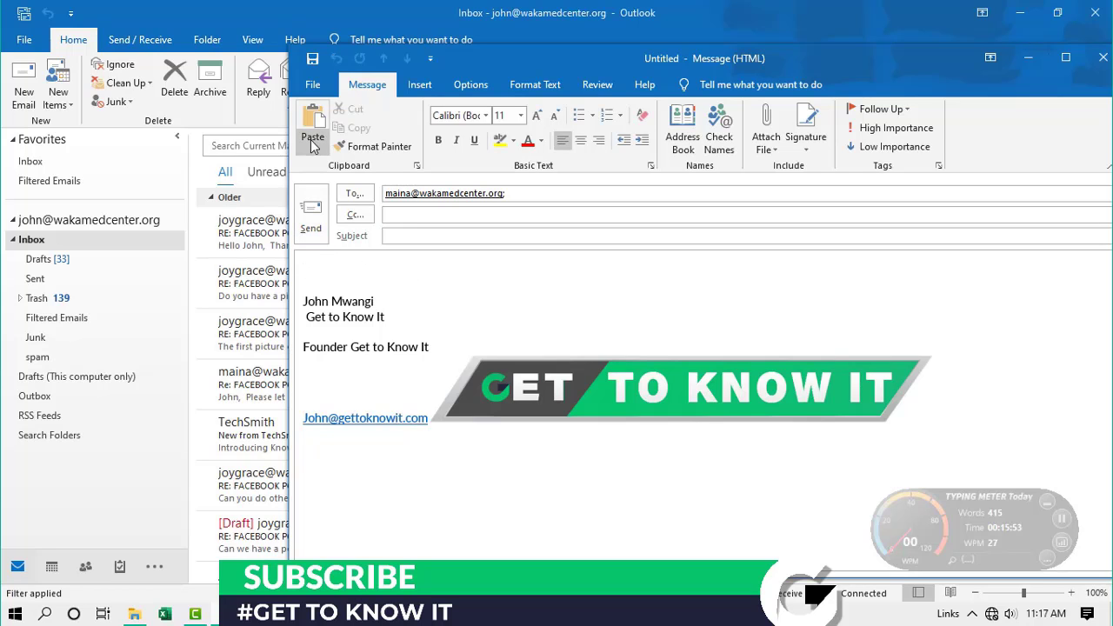
pyautogui.moveTo(942, 71); pyautogui.dragTo(637, 71)
pyautogui.click(806, 57)
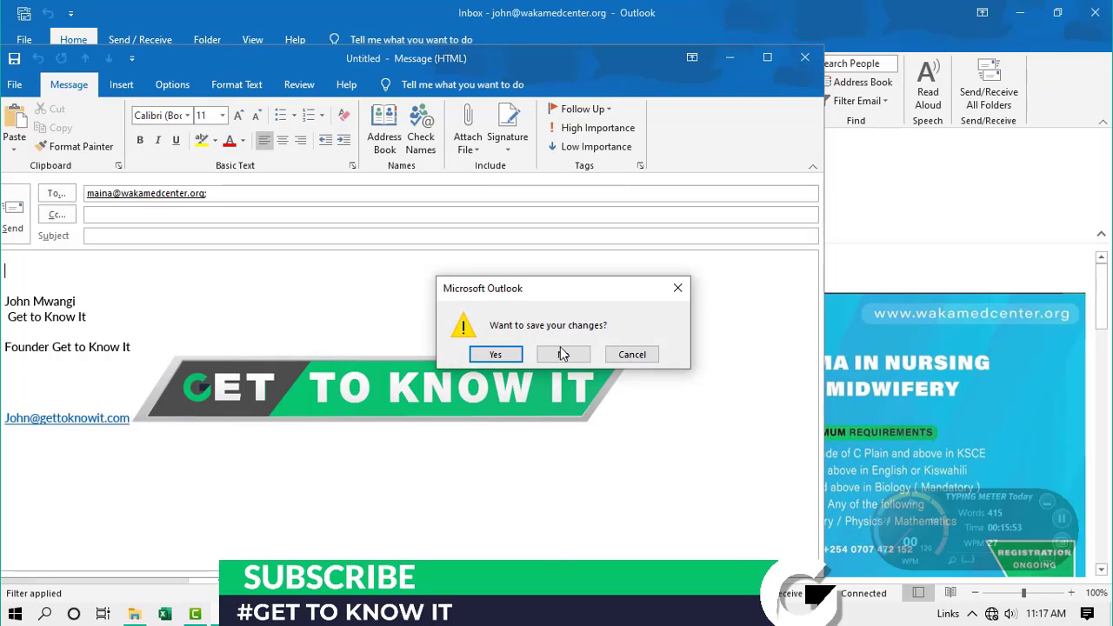
pyautogui.click(564, 356)
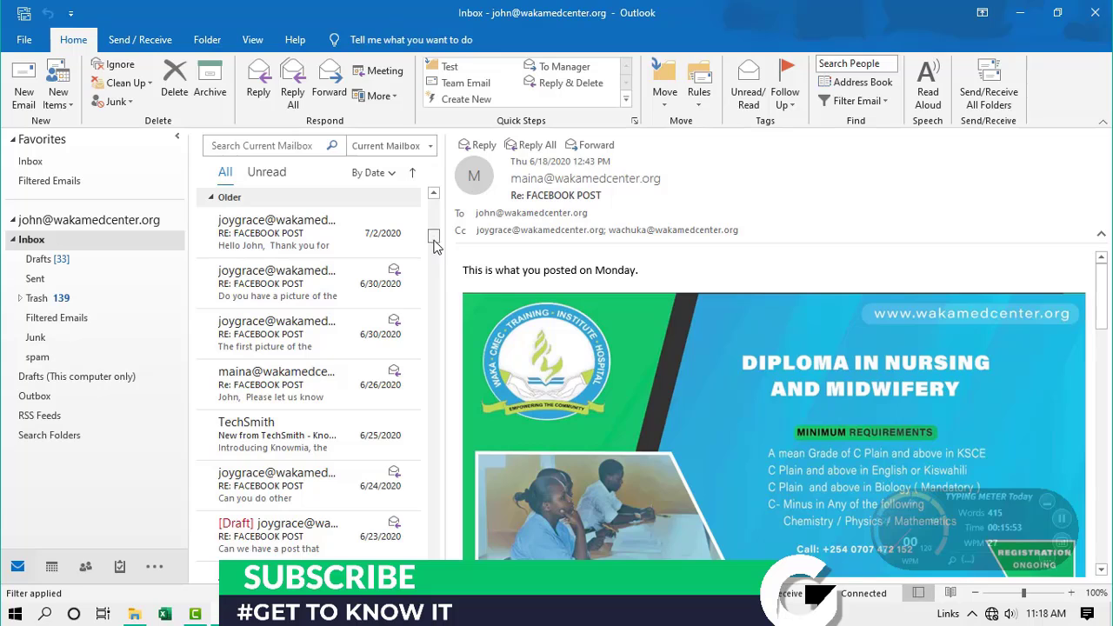
pyautogui.scroll(-3, 435, 216)
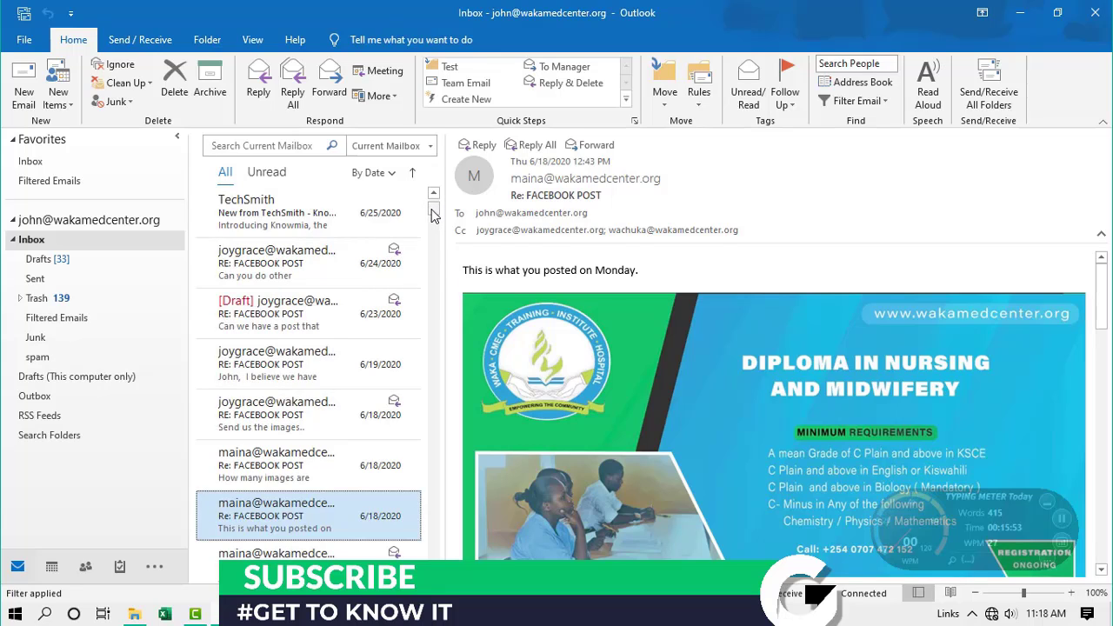